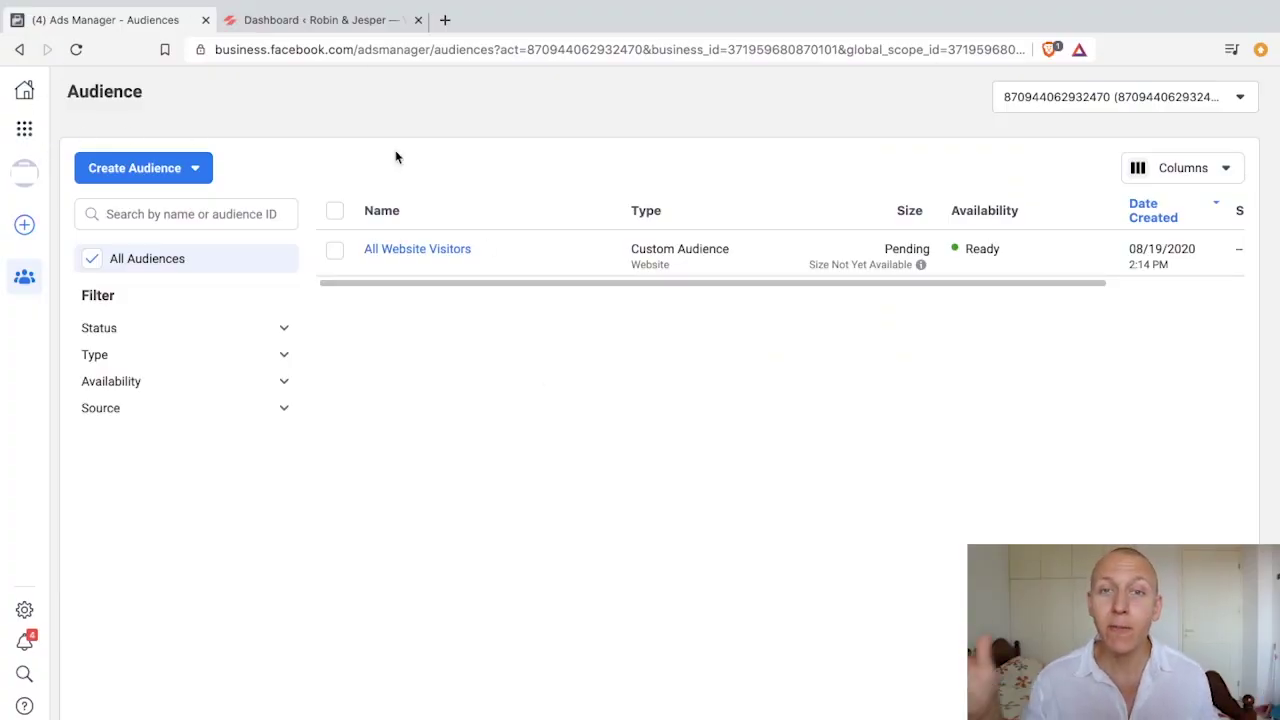
{"action": "left_click", "coordinate": [24, 129]}
{"action": "scroll", "coordinate": [240, 351], "scroll_direction": "down", "scroll_amount": 4}
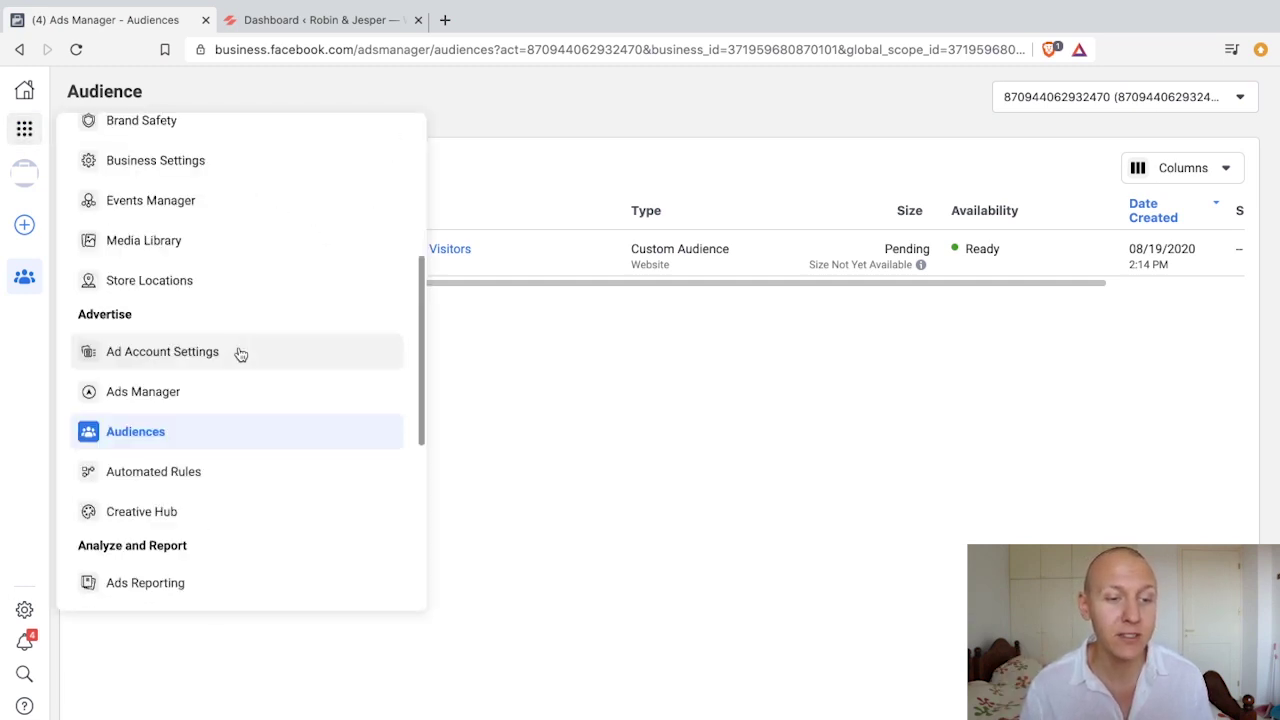
{"action": "left_click", "coordinate": [756, 478]}
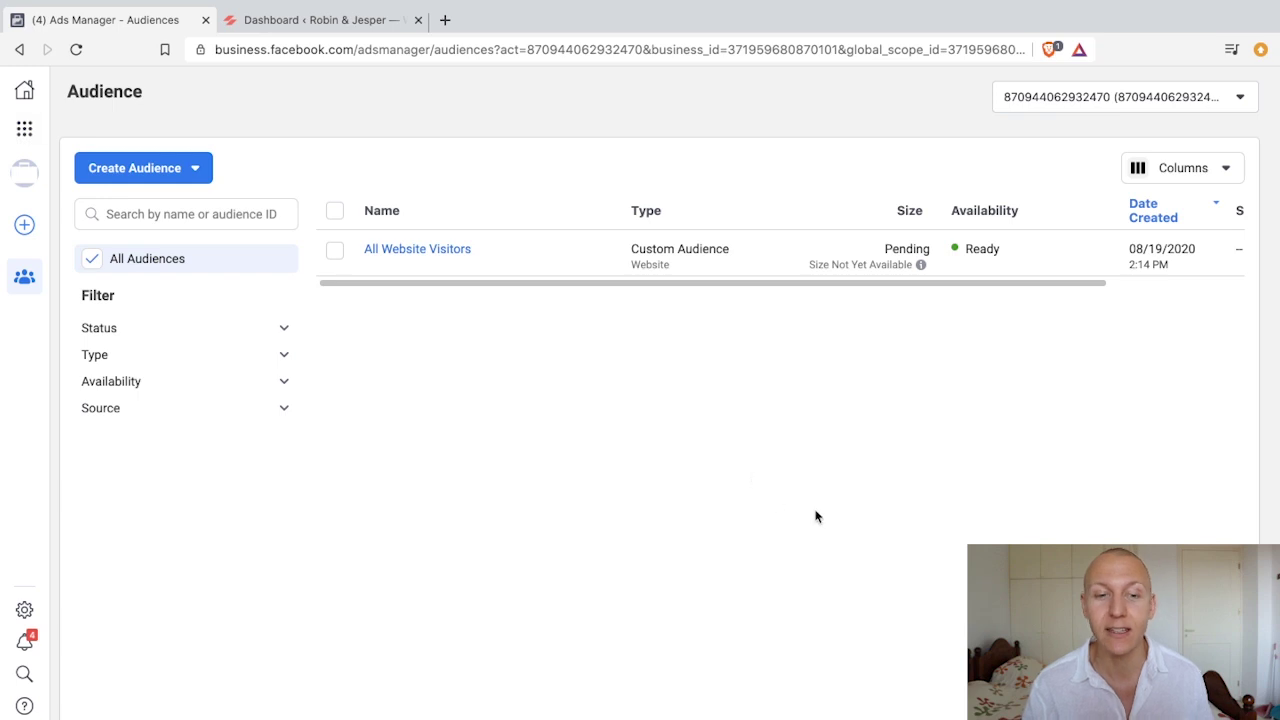
{"action": "mouse_move", "coordinate": [451, 258]}
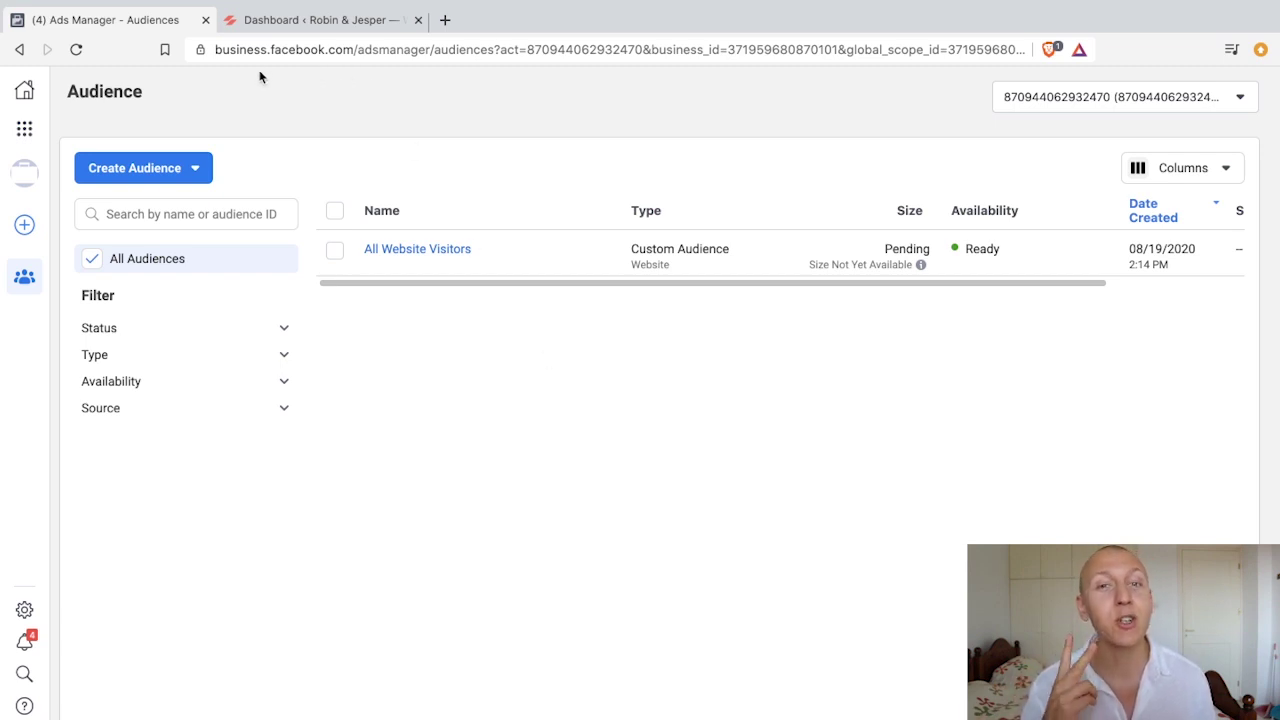
- Start a custom audience from a customer list and choose to import the contacts from Mailchimp
{"action": "left_click", "coordinate": [190, 170]}
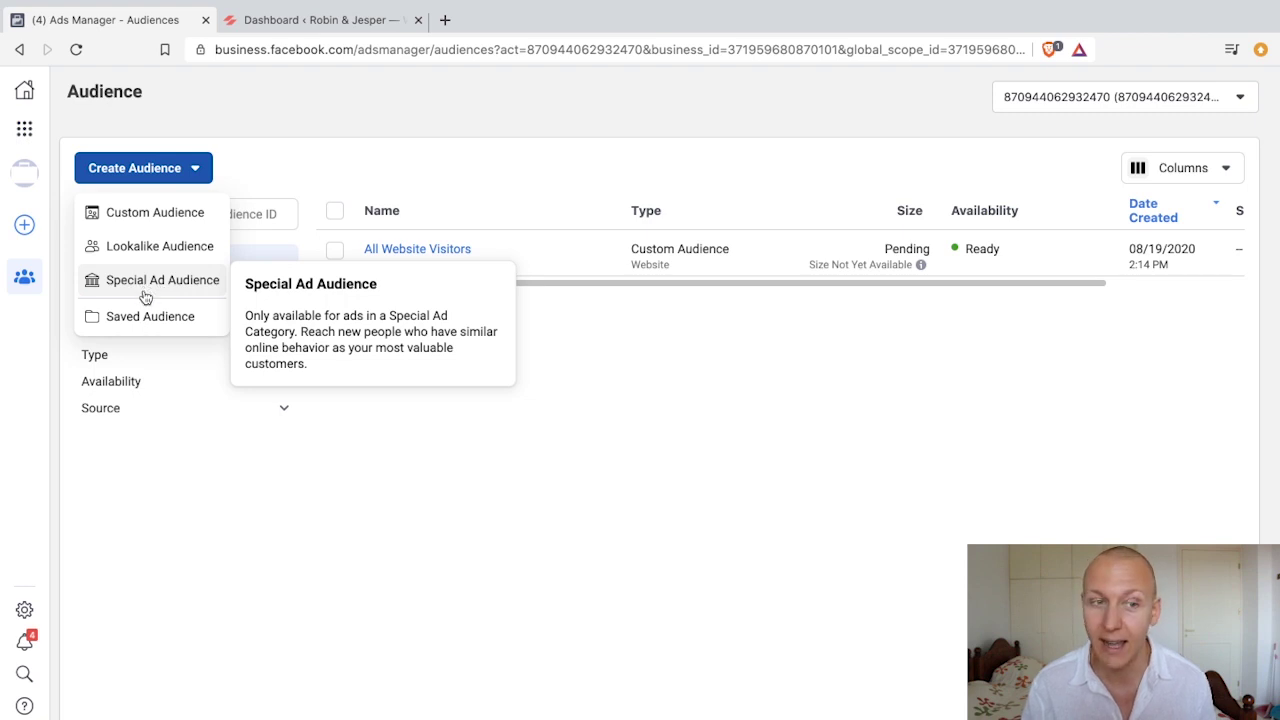
{"action": "left_click", "coordinate": [138, 214]}
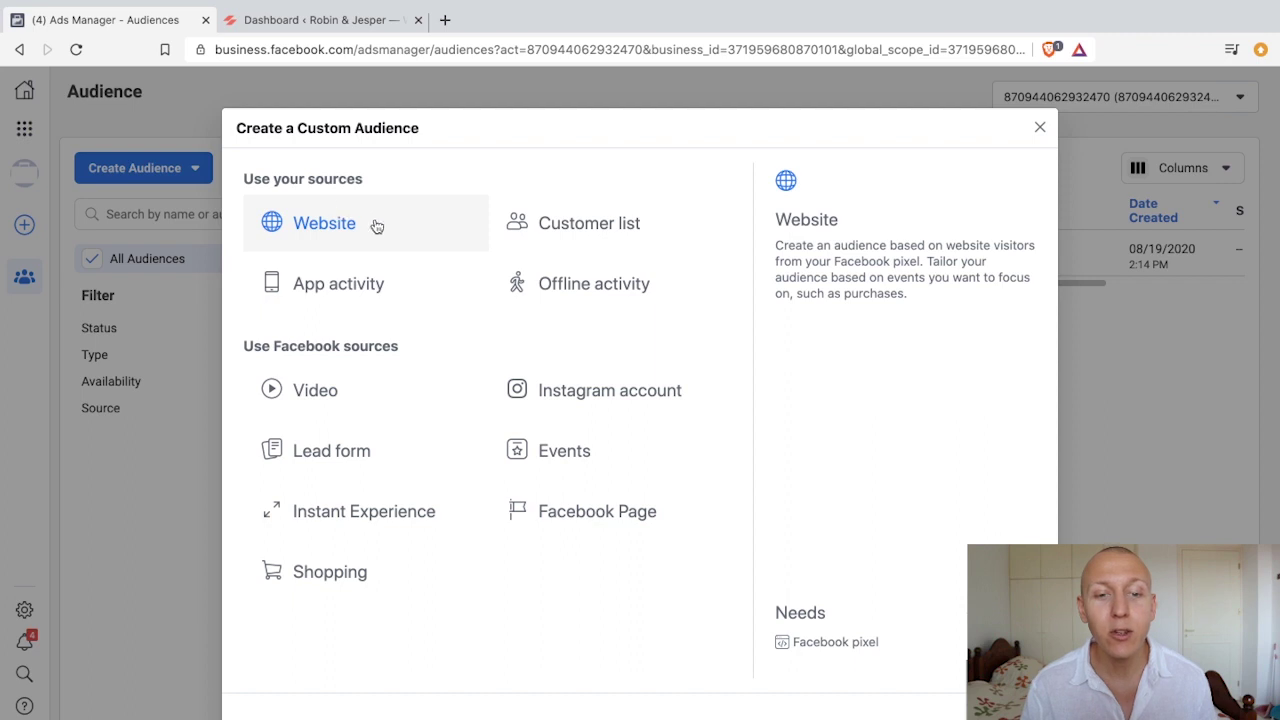
{"action": "left_click", "coordinate": [557, 227]}
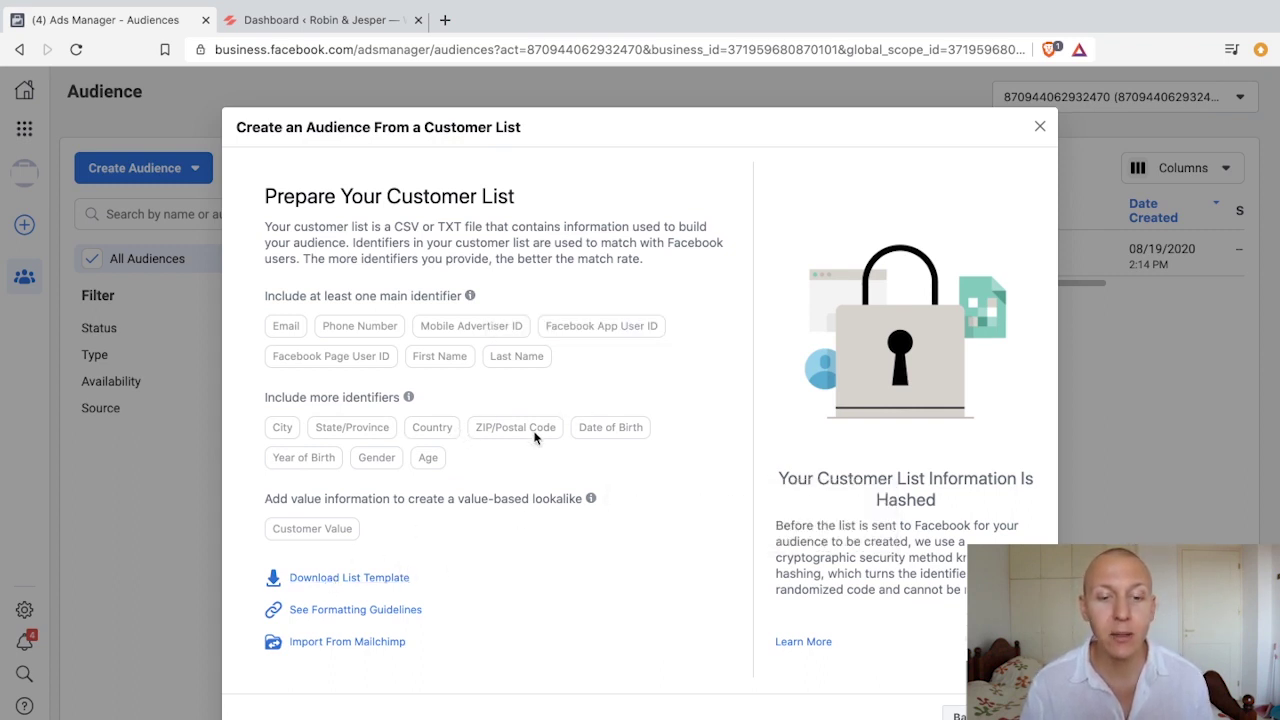
{"action": "mouse_move", "coordinate": [530, 432]}
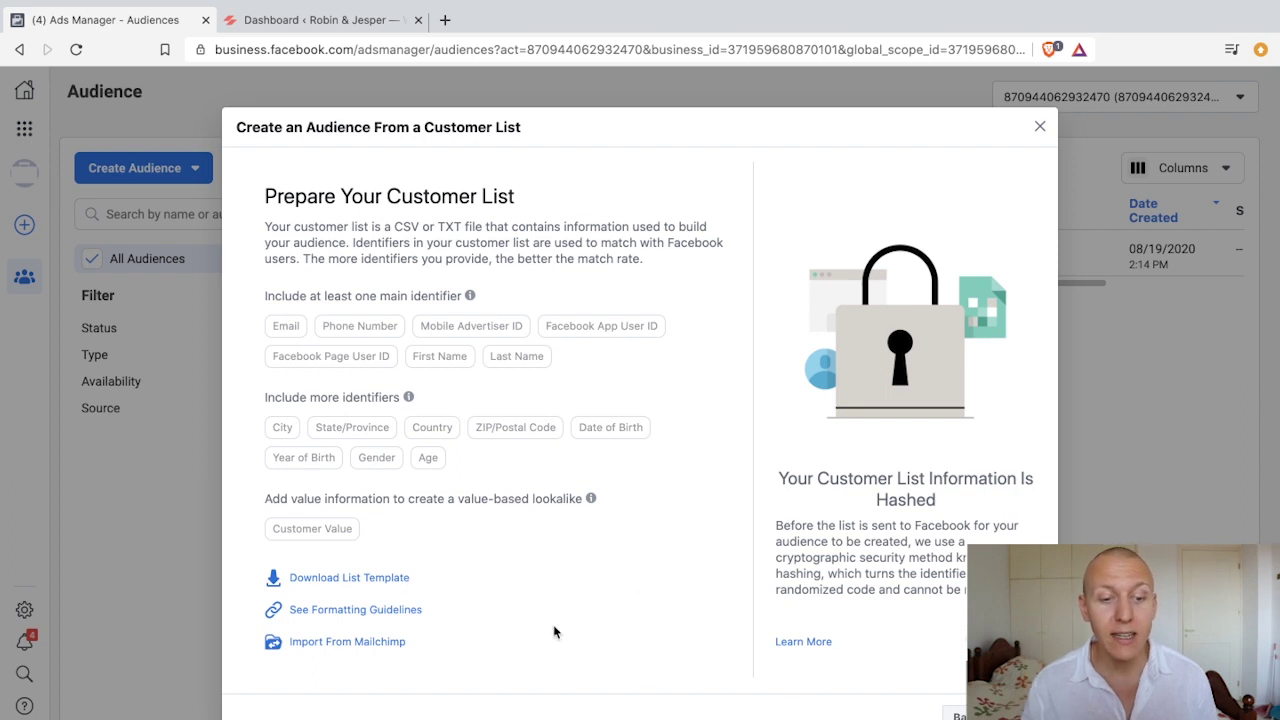
{"action": "left_click", "coordinate": [315, 645]}
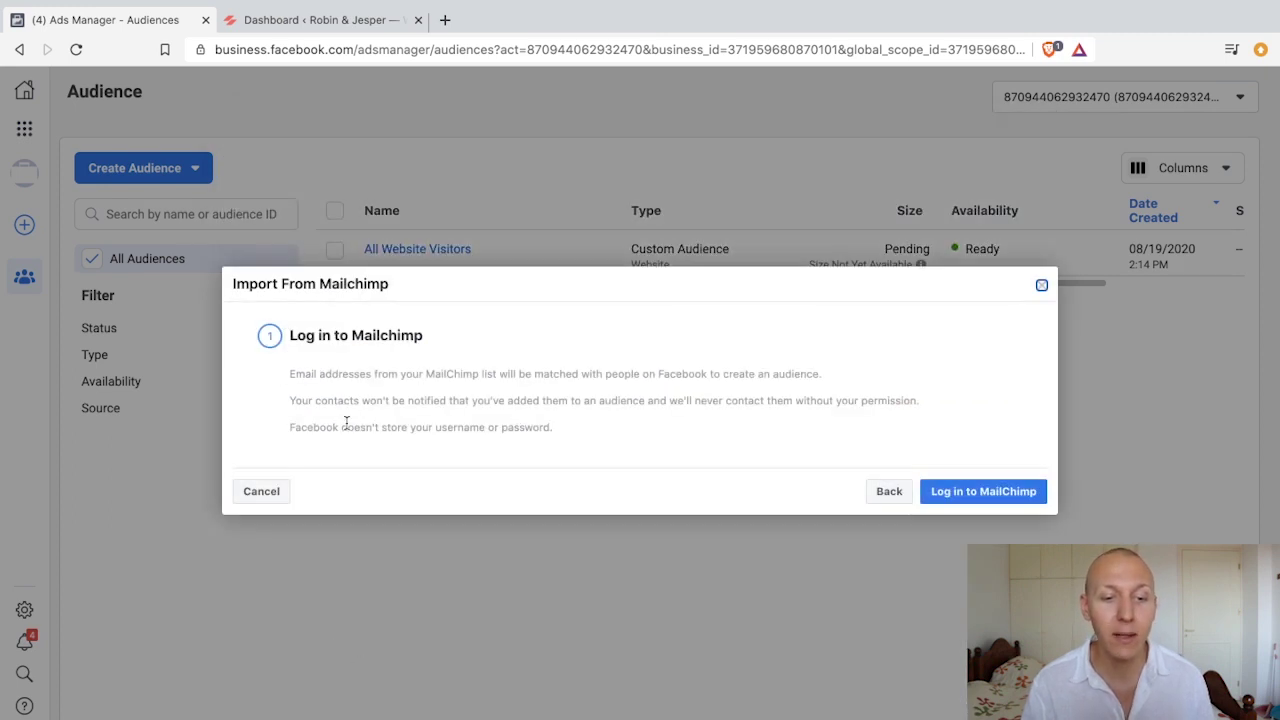
- Log in to Mailchimp and allow Facebook Custom Audiences to access the account
{"action": "left_click", "coordinate": [971, 493]}
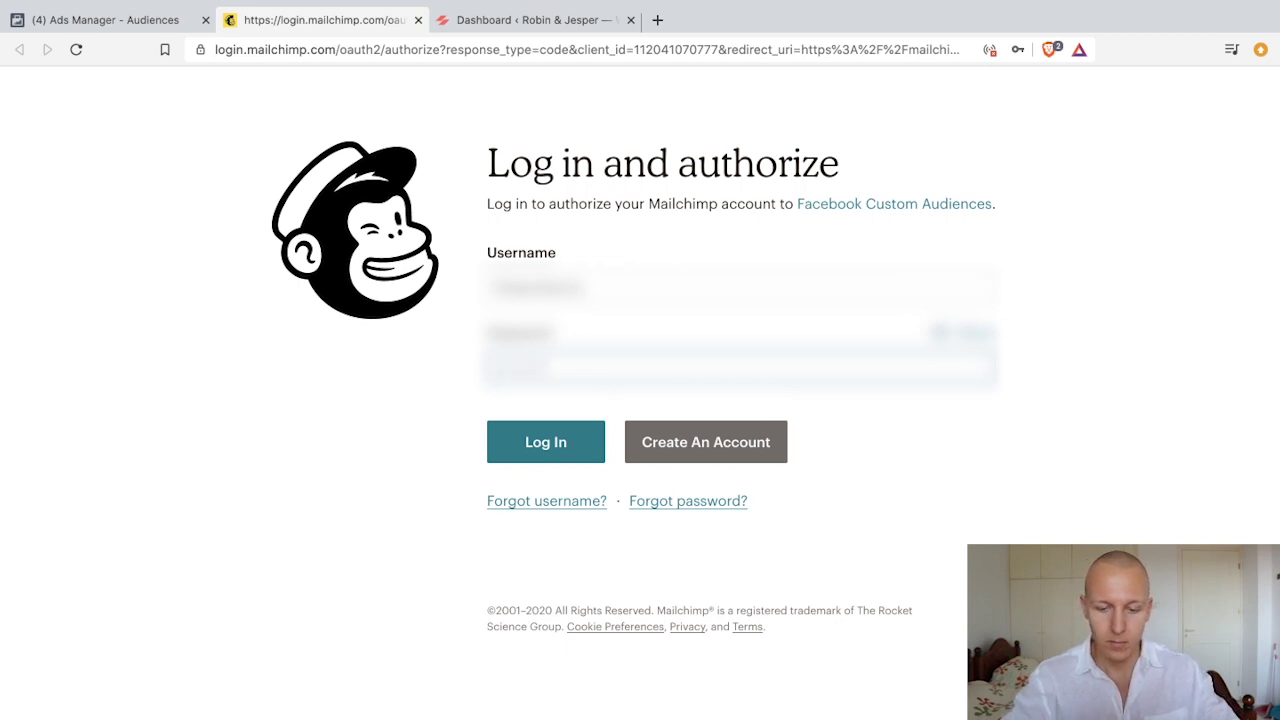
{"action": "left_click", "coordinate": [567, 449]}
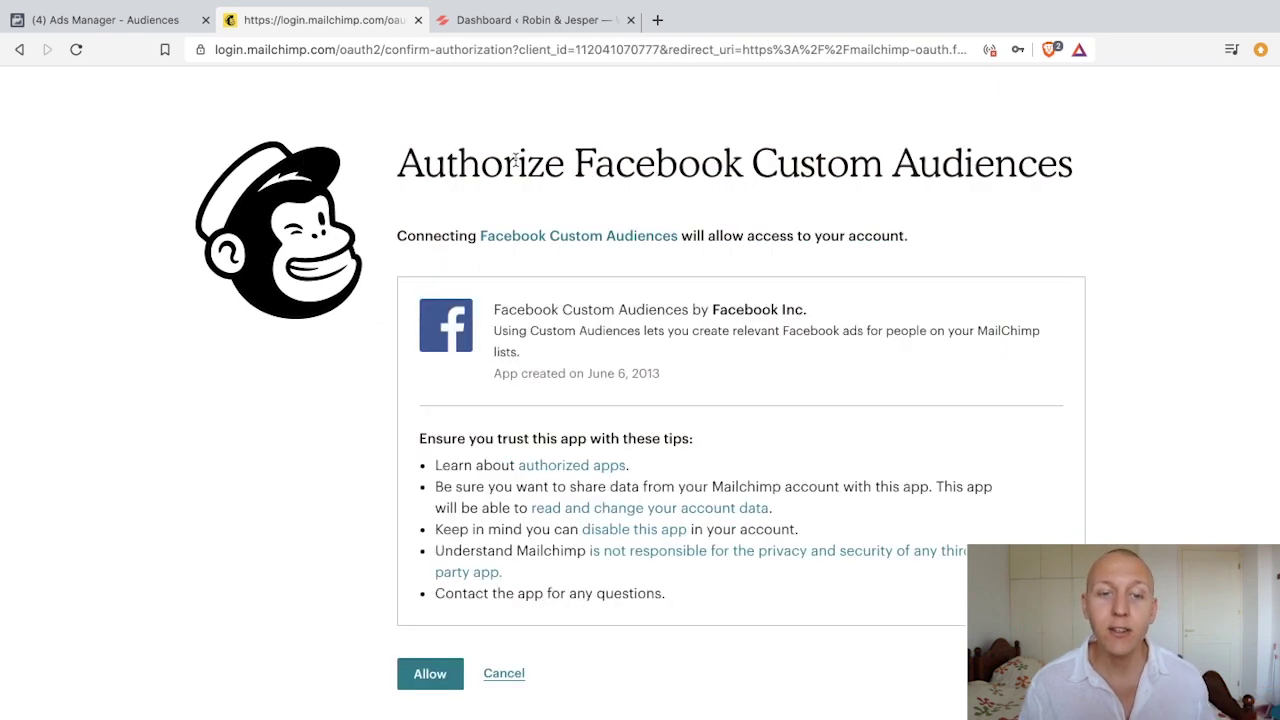
{"action": "left_click_drag", "start_coordinate": [573, 162], "coordinate": [880, 162]}
{"action": "left_click", "coordinate": [865, 155]}
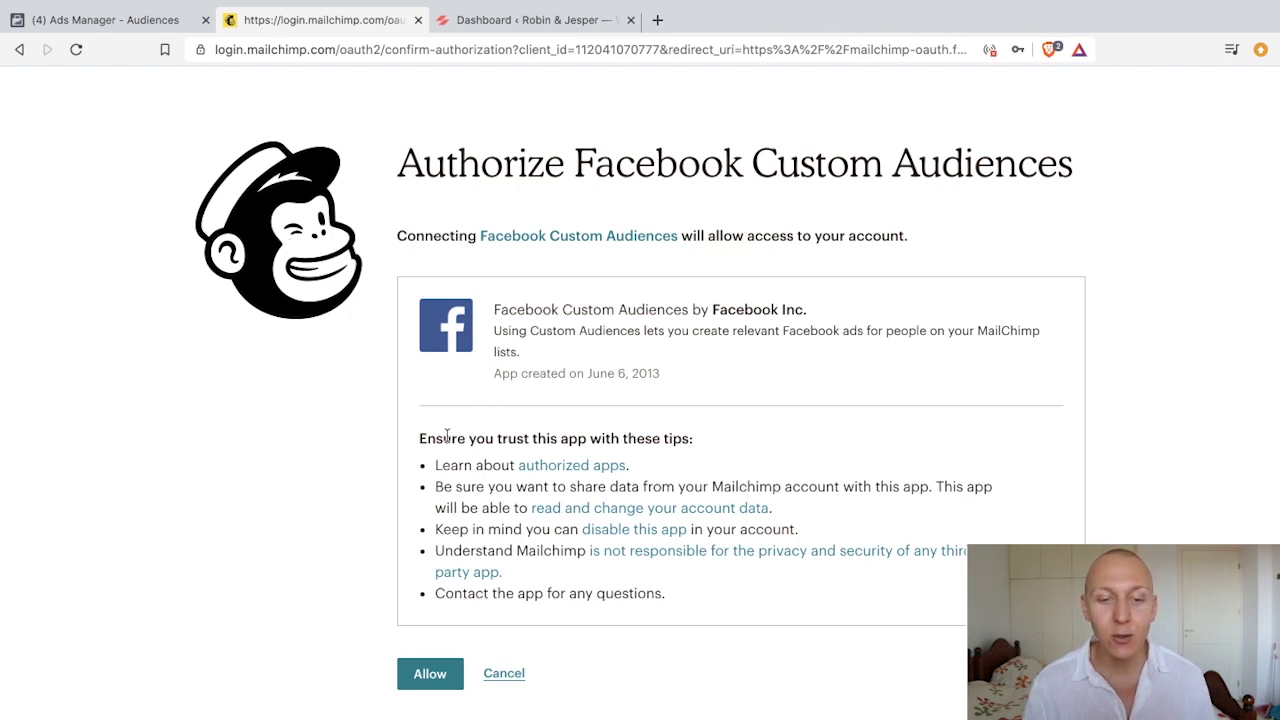
{"action": "left_click_drag", "start_coordinate": [420, 438], "coordinate": [817, 617]}
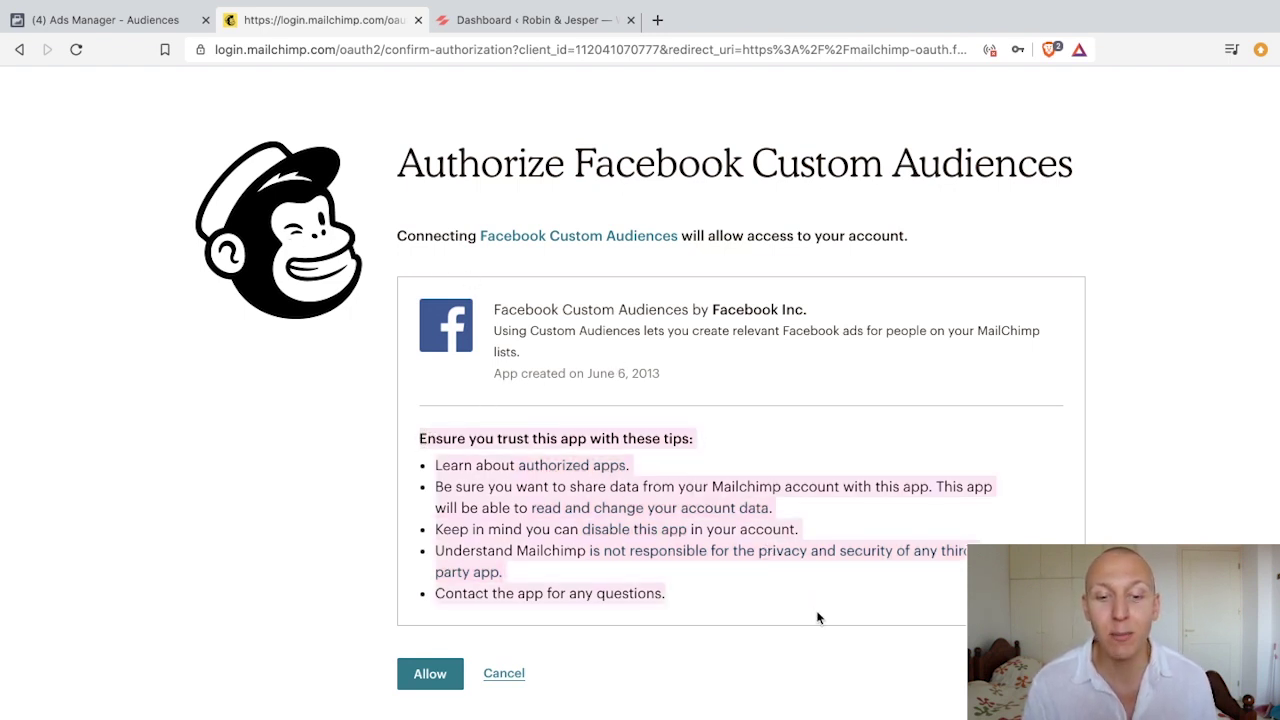
{"action": "left_click", "coordinate": [817, 614]}
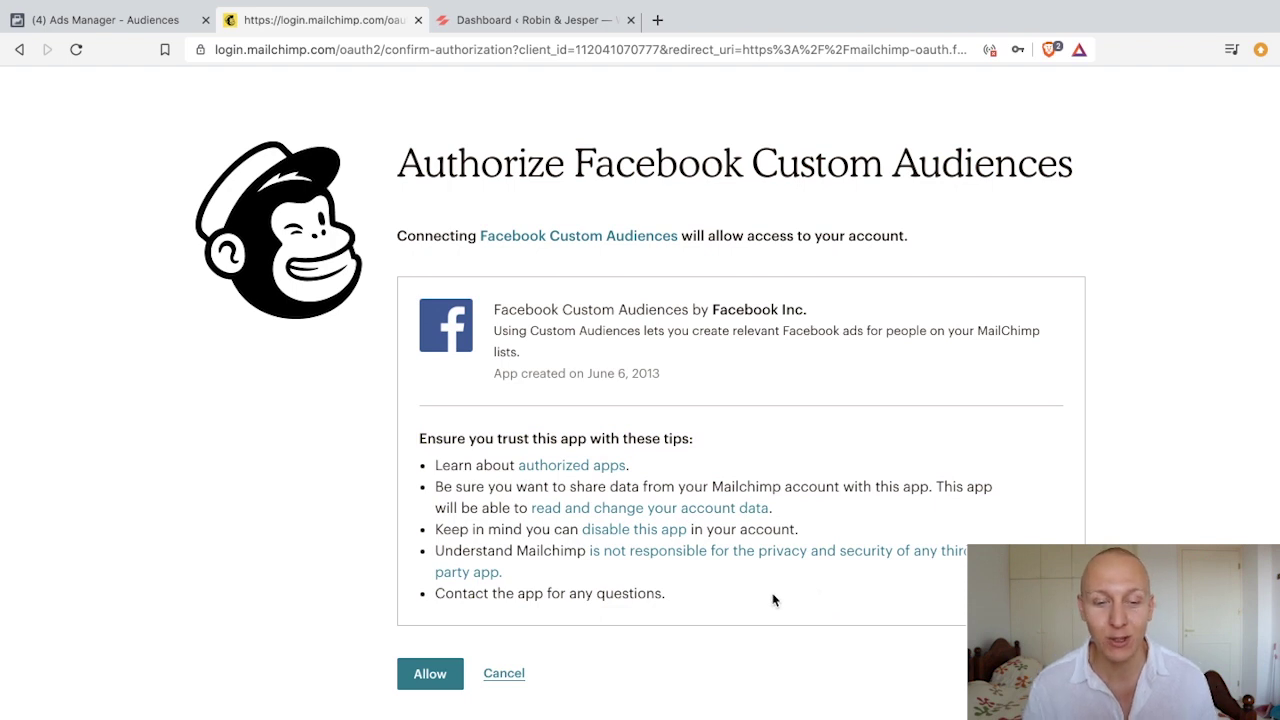
{"action": "left_click", "coordinate": [434, 678]}
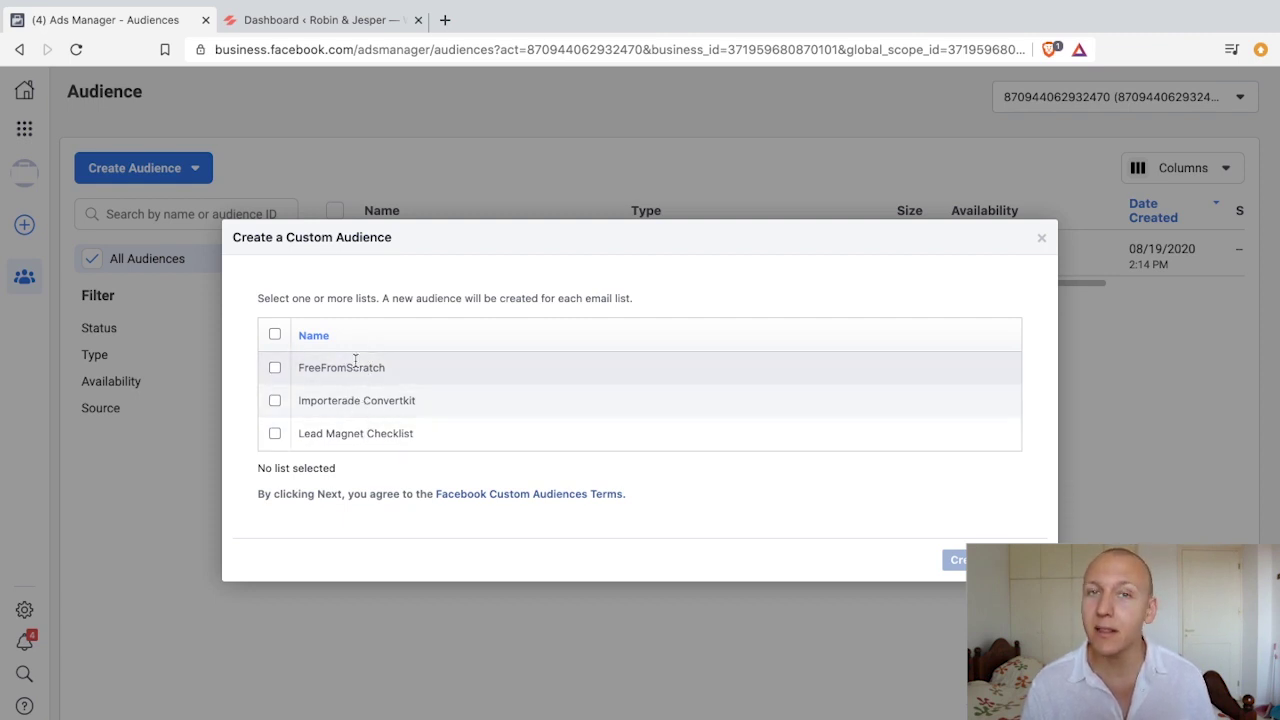
- Create the audience from the Importerade Convertkit list, name it "Mailchimp Custom Audience" and finish the setup
{"action": "left_click", "coordinate": [275, 401]}
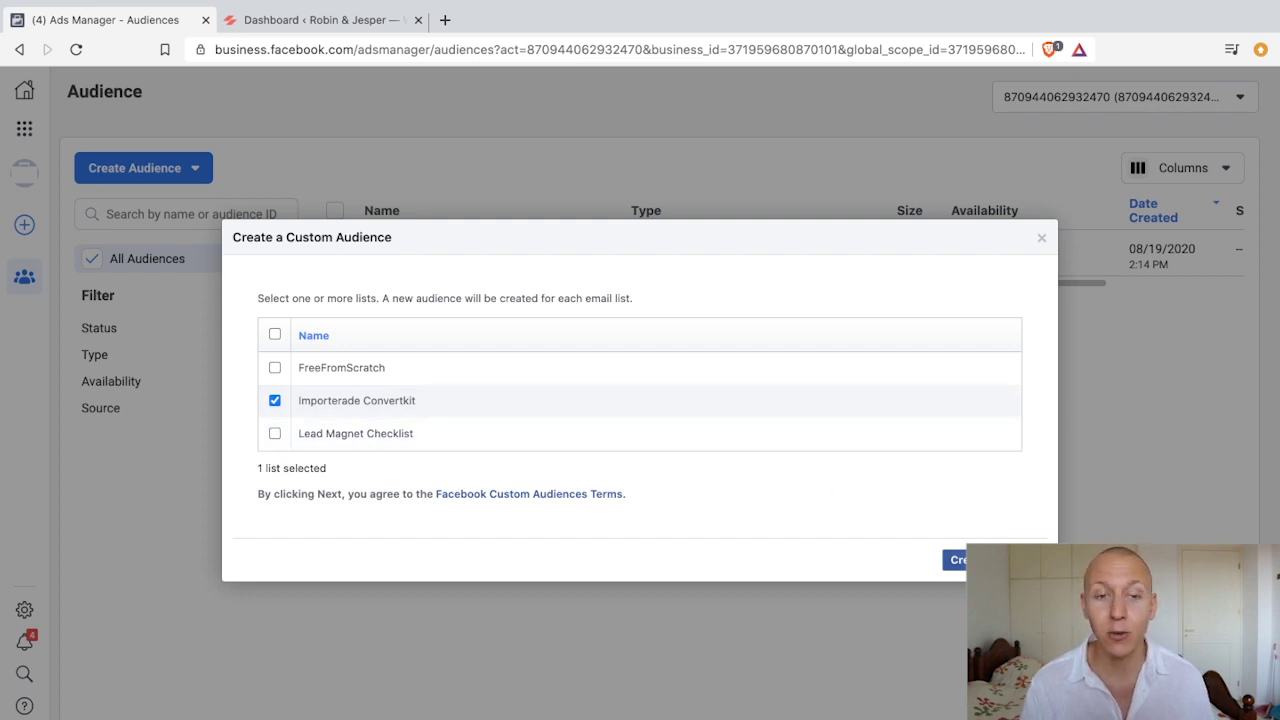
{"action": "left_click", "coordinate": [958, 560]}
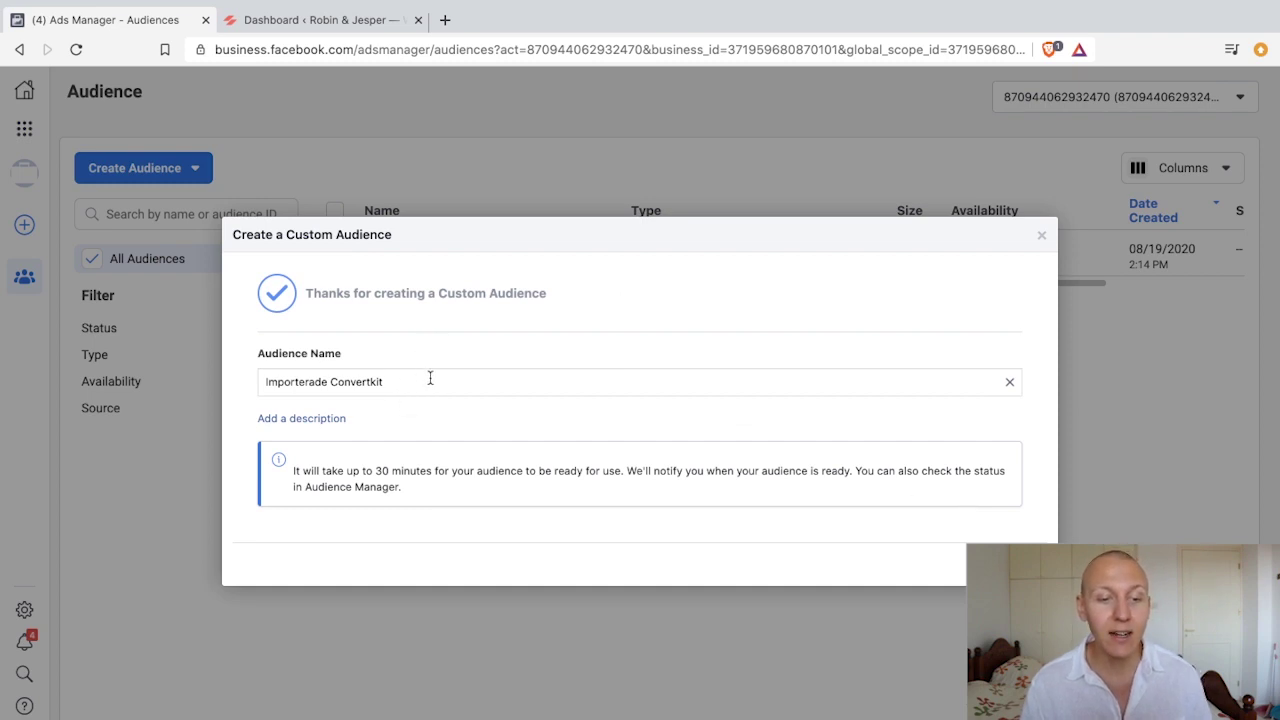
{"action": "triple_click", "coordinate": [306, 377]}
{"action": "type", "text": "Mailchimp Custom Audience"}
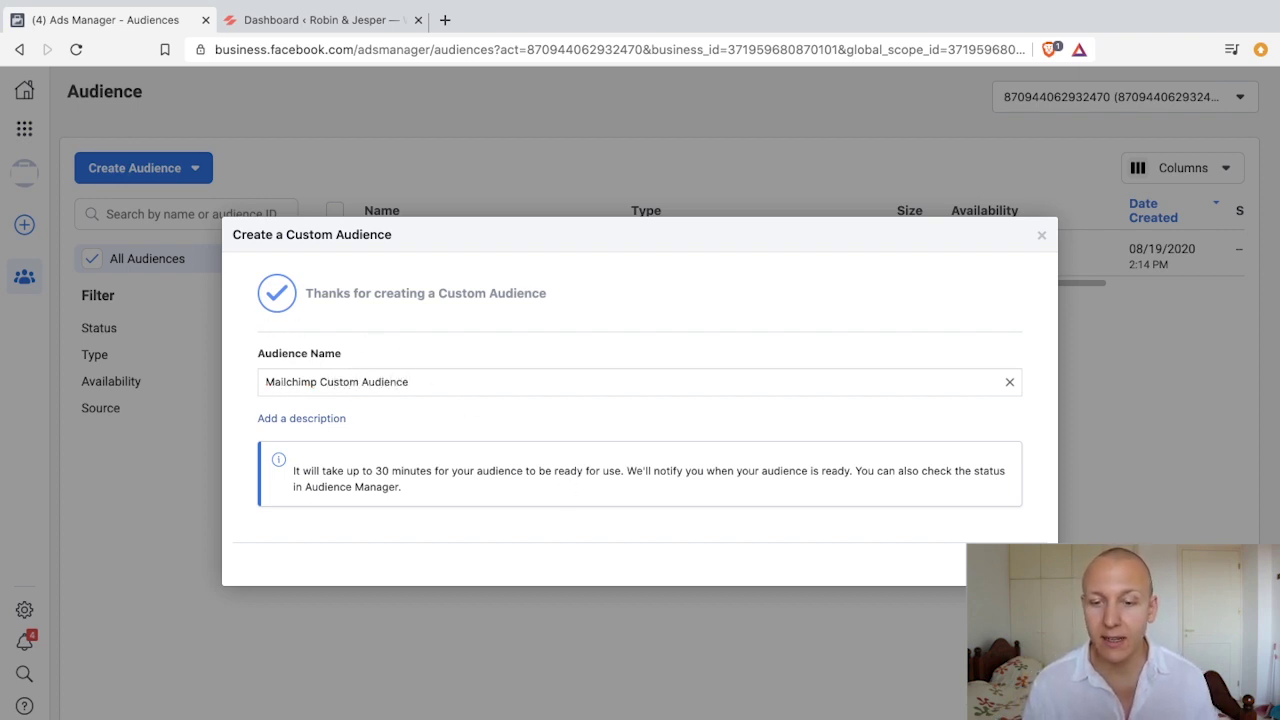
{"action": "key", "text": "Return"}
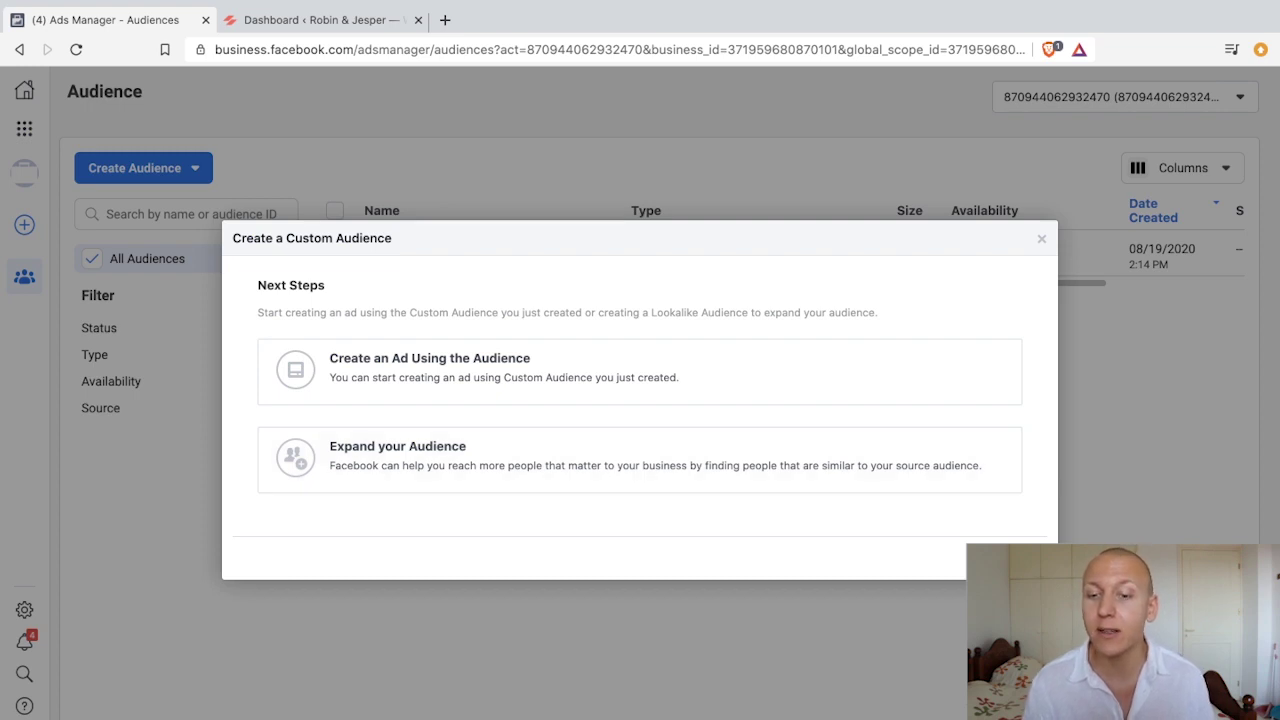
{"action": "left_click", "coordinate": [1000, 558]}
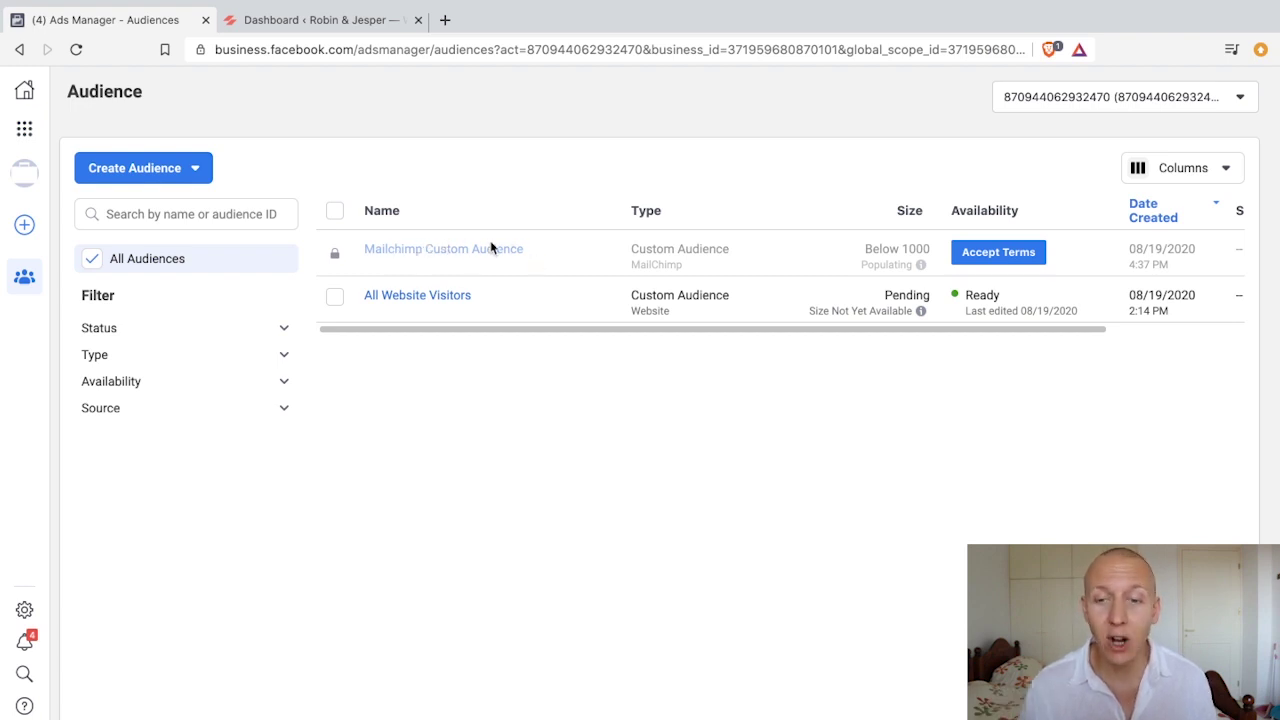
- Review and accept the custom audience terms for the Mailchimp Custom Audience
{"action": "left_click", "coordinate": [1000, 255]}
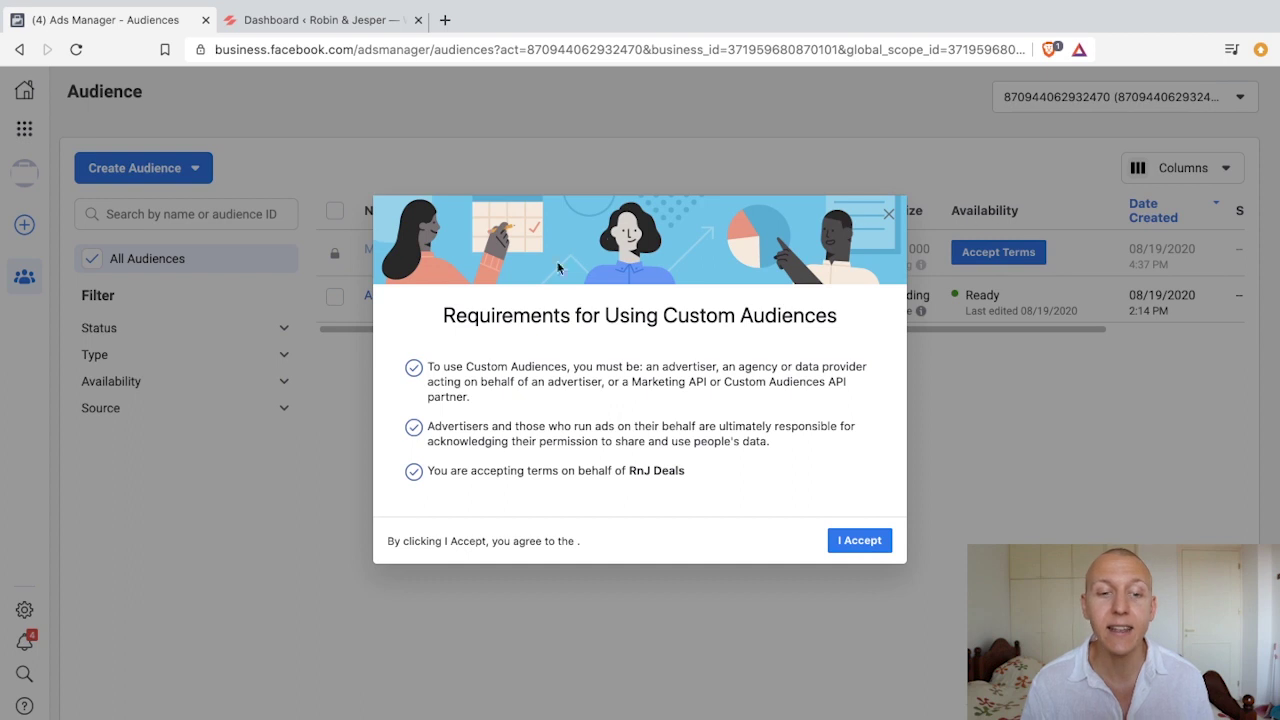
{"action": "left_click_drag", "start_coordinate": [443, 309], "coordinate": [836, 315]}
{"action": "left_click", "coordinate": [792, 318]}
{"action": "left_click_drag", "start_coordinate": [430, 366], "coordinate": [829, 397]}
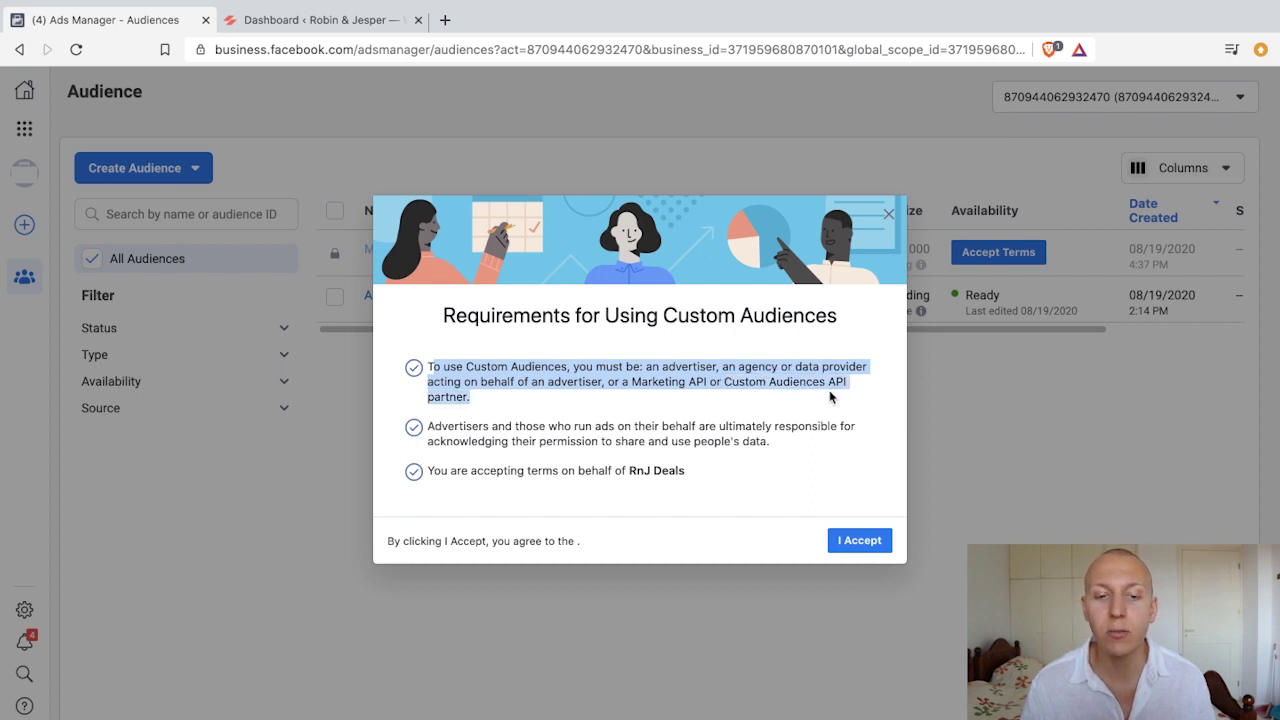
{"action": "left_click", "coordinate": [742, 370]}
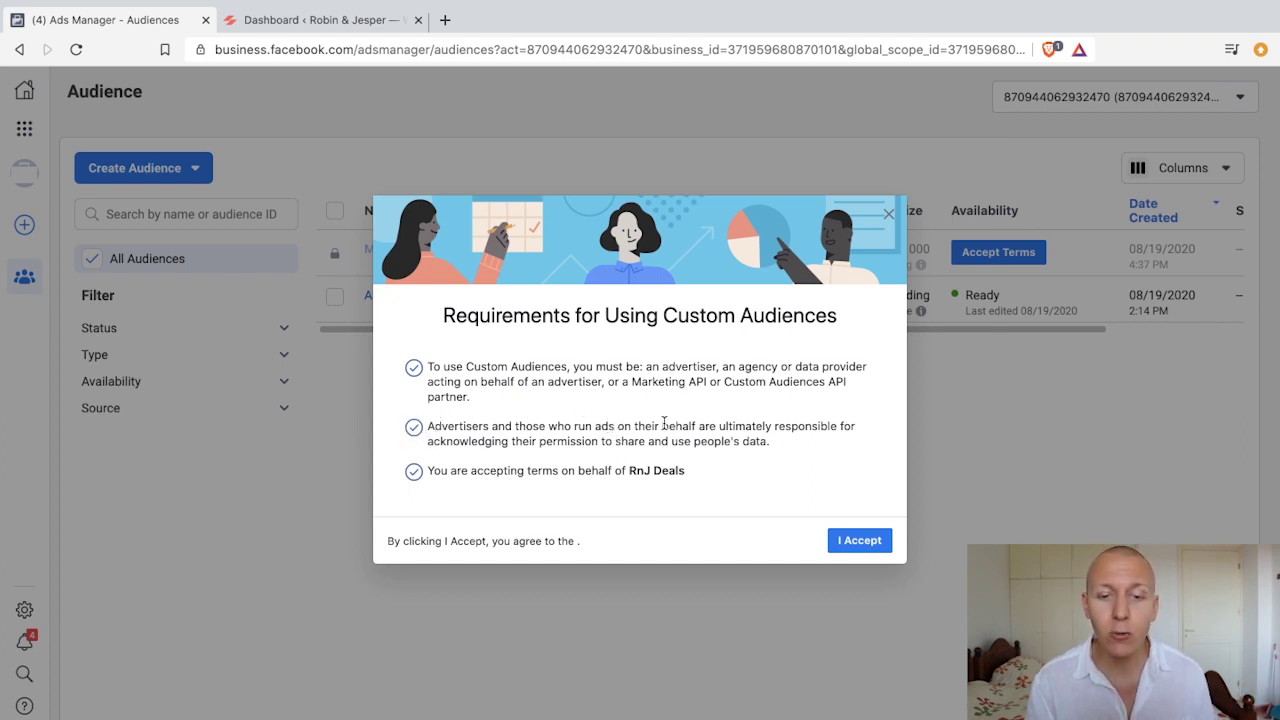
{"action": "left_click_drag", "start_coordinate": [717, 427], "coordinate": [770, 445]}
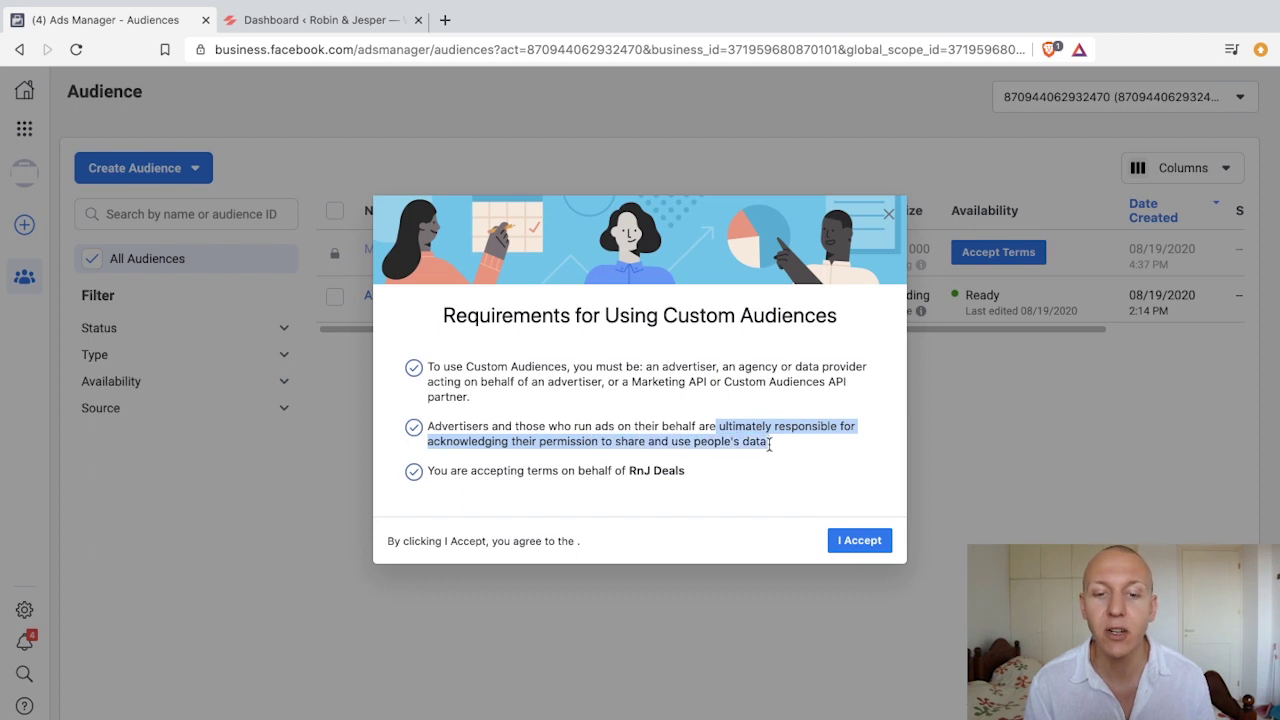
{"action": "left_click", "coordinate": [768, 444]}
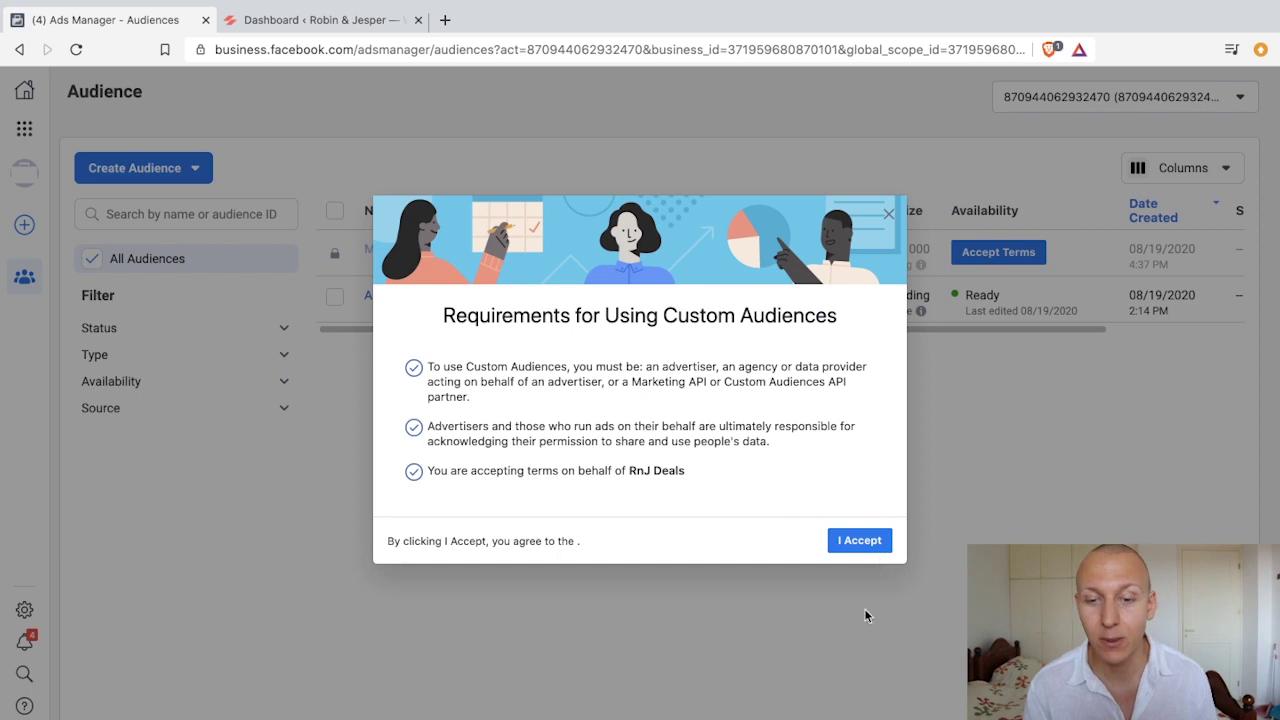
{"action": "left_click", "coordinate": [852, 548]}
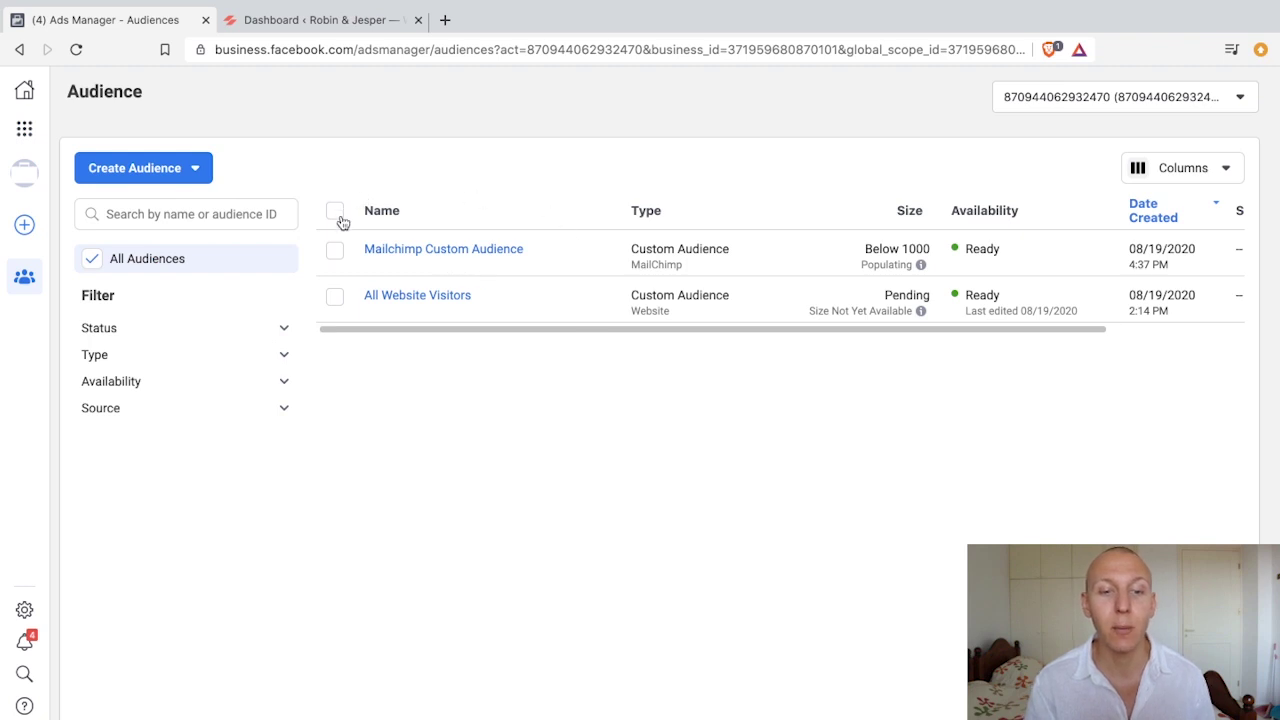
- Start another custom audience from a customer list and continue past the list preparation page
{"action": "mouse_move", "coordinate": [373, 263]}
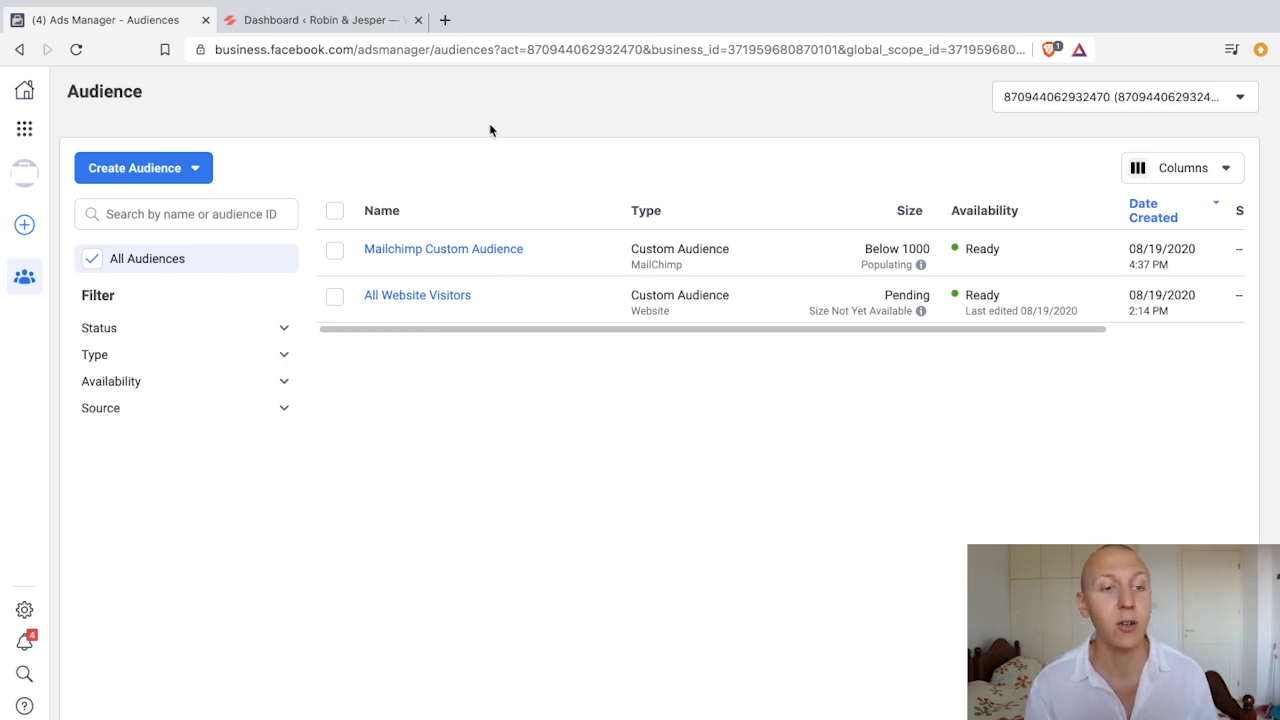
{"action": "left_click", "coordinate": [181, 174]}
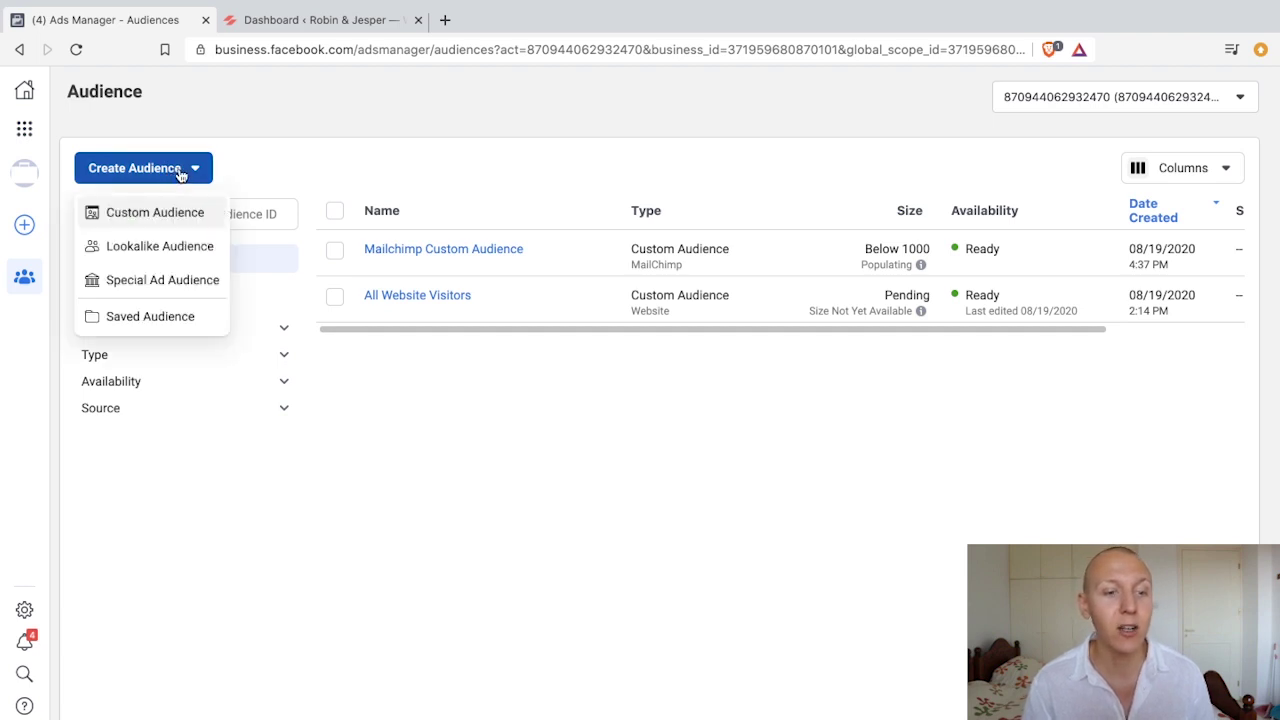
{"action": "left_click", "coordinate": [177, 214]}
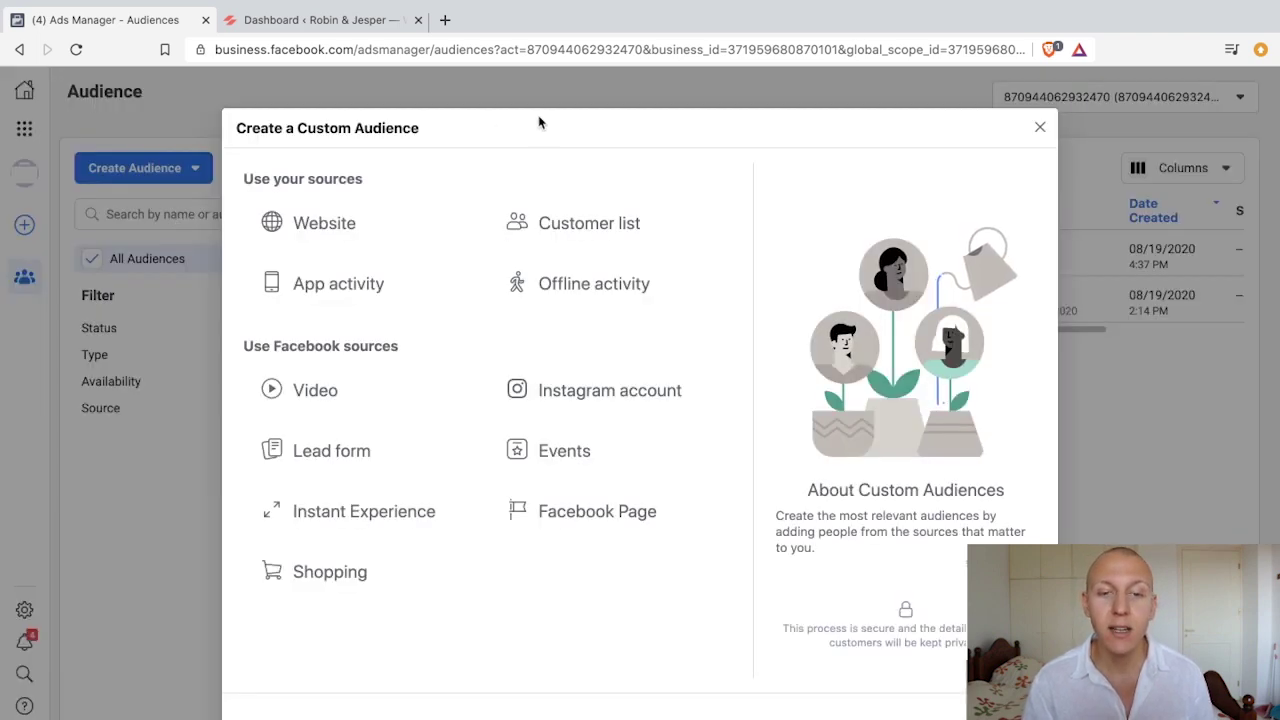
{"action": "left_click", "coordinate": [619, 223]}
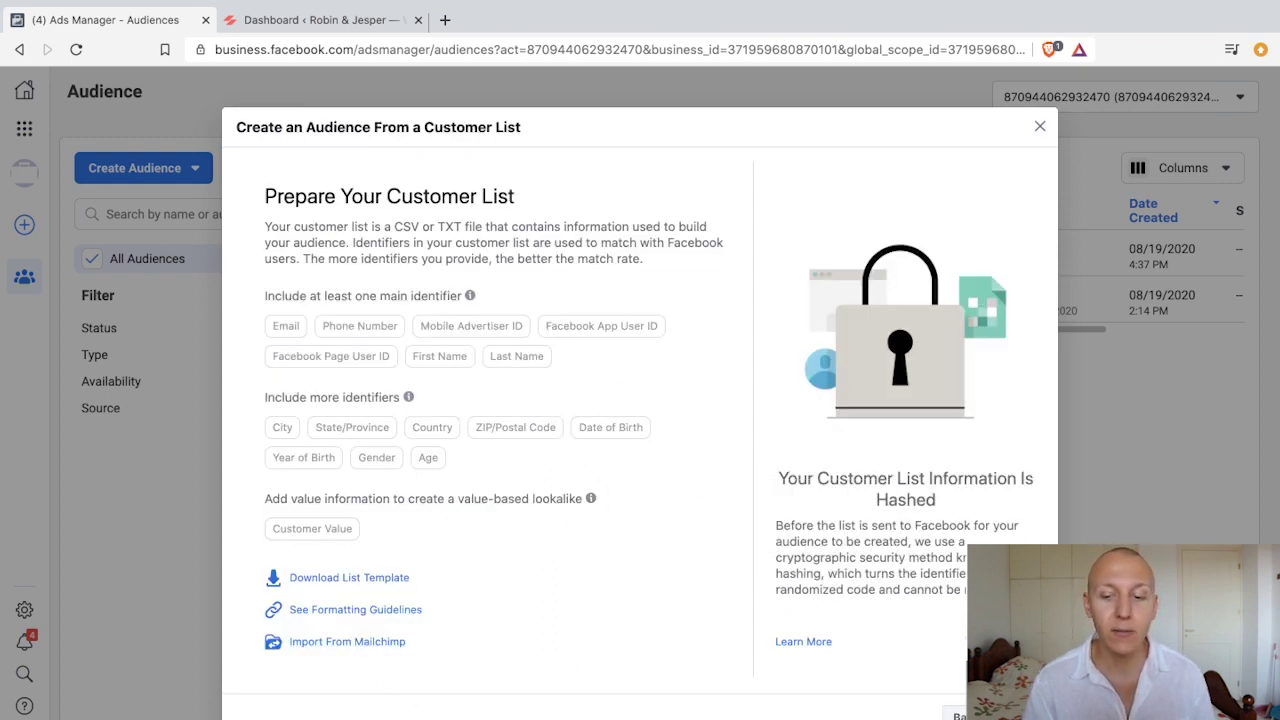
{"action": "left_click", "coordinate": [1010, 712]}
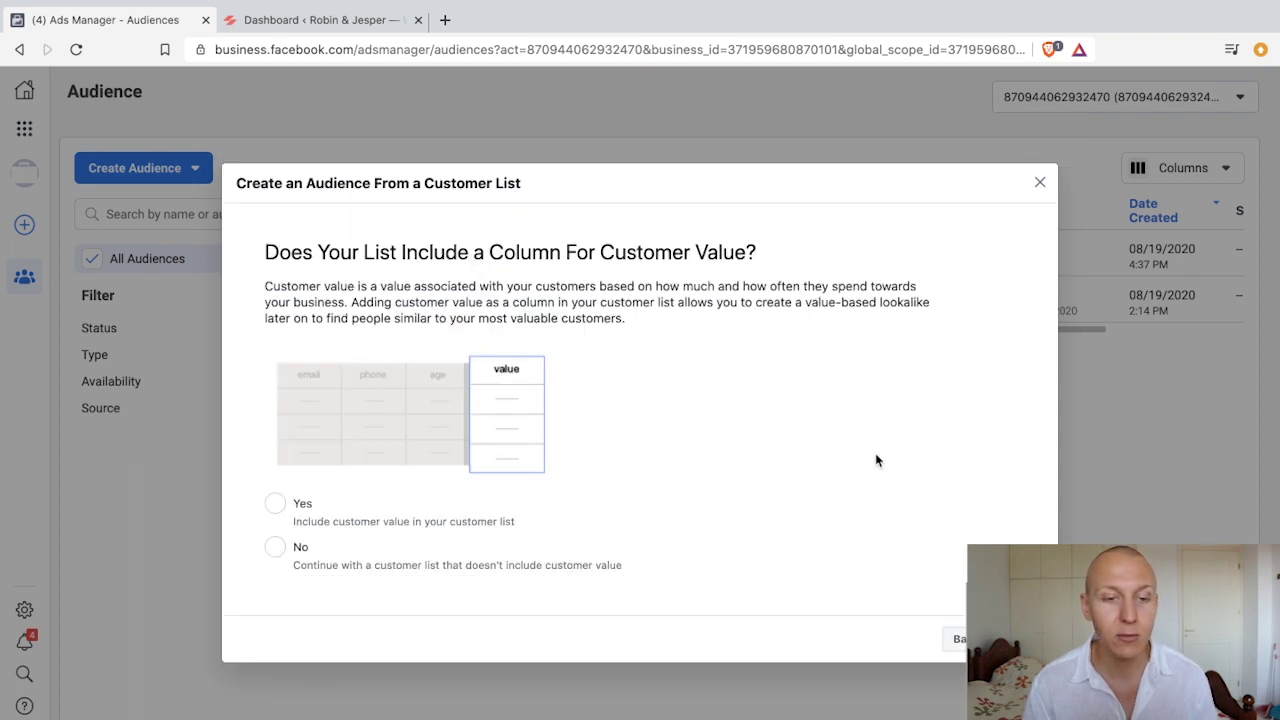
- Specify that the customer list does not include a customer value column
{"action": "left_click_drag", "start_coordinate": [264, 251], "coordinate": [753, 243]}
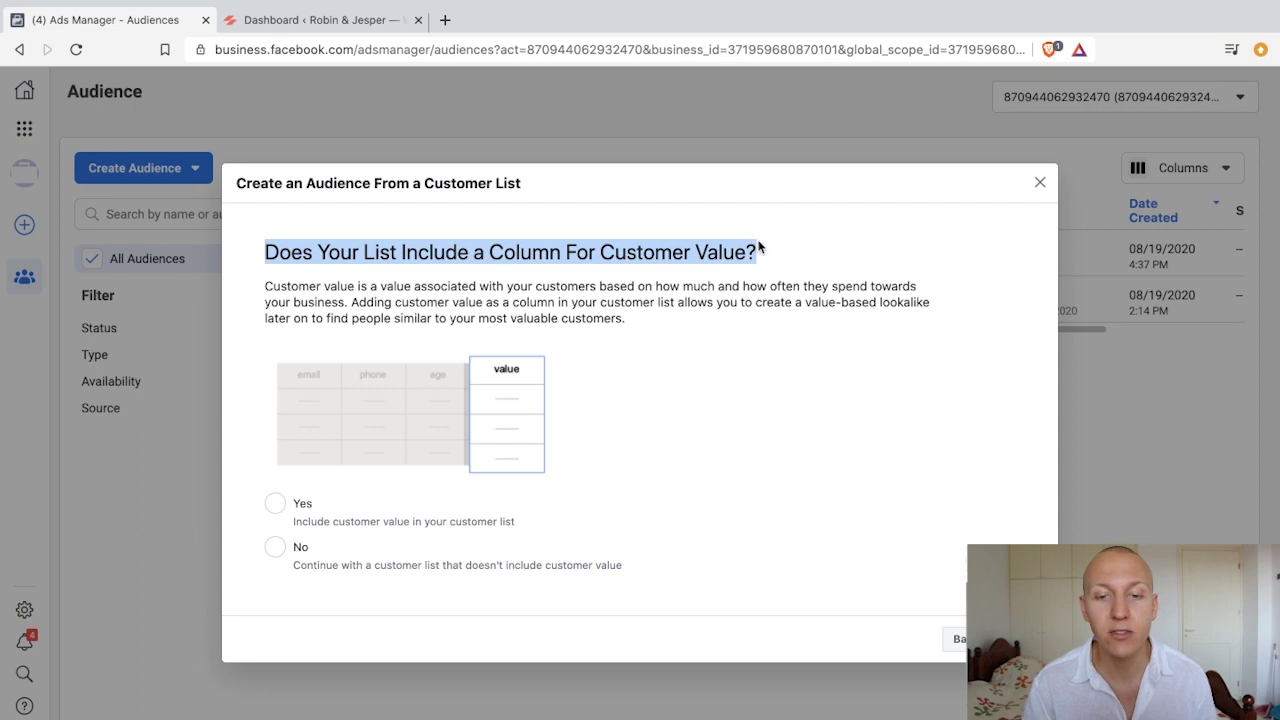
{"action": "left_click", "coordinate": [751, 246]}
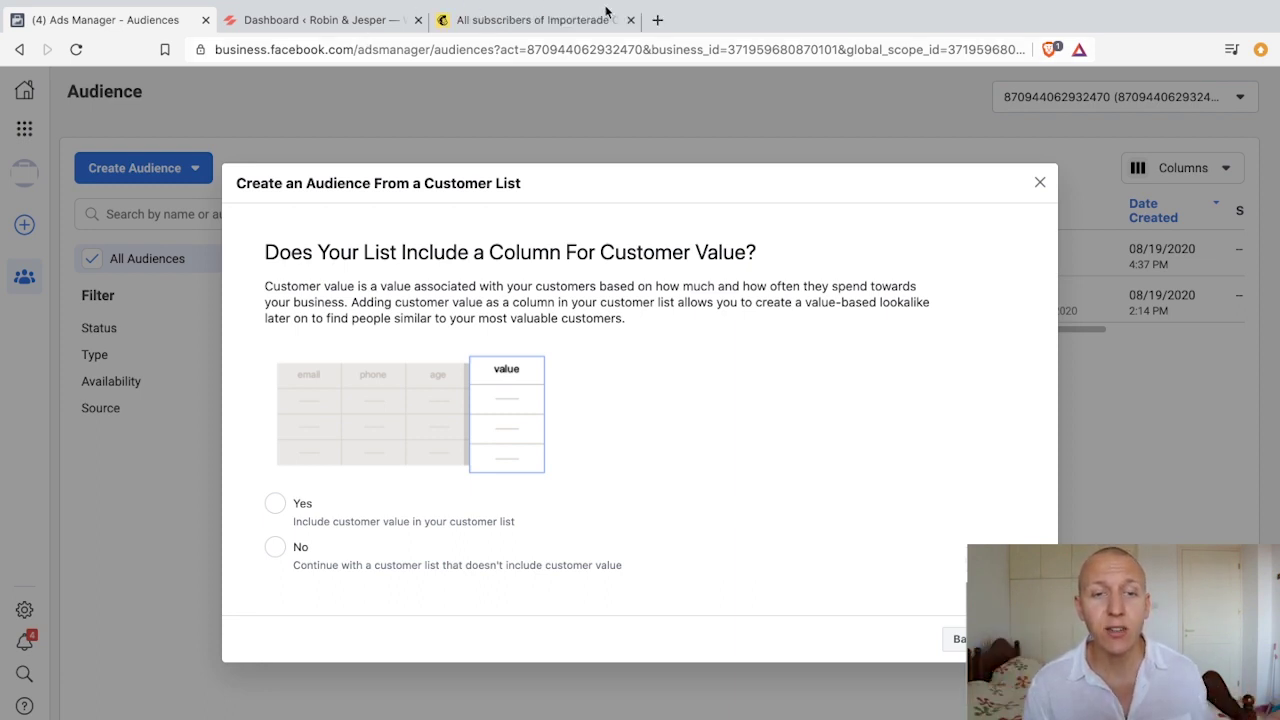
{"action": "left_click", "coordinate": [557, 19]}
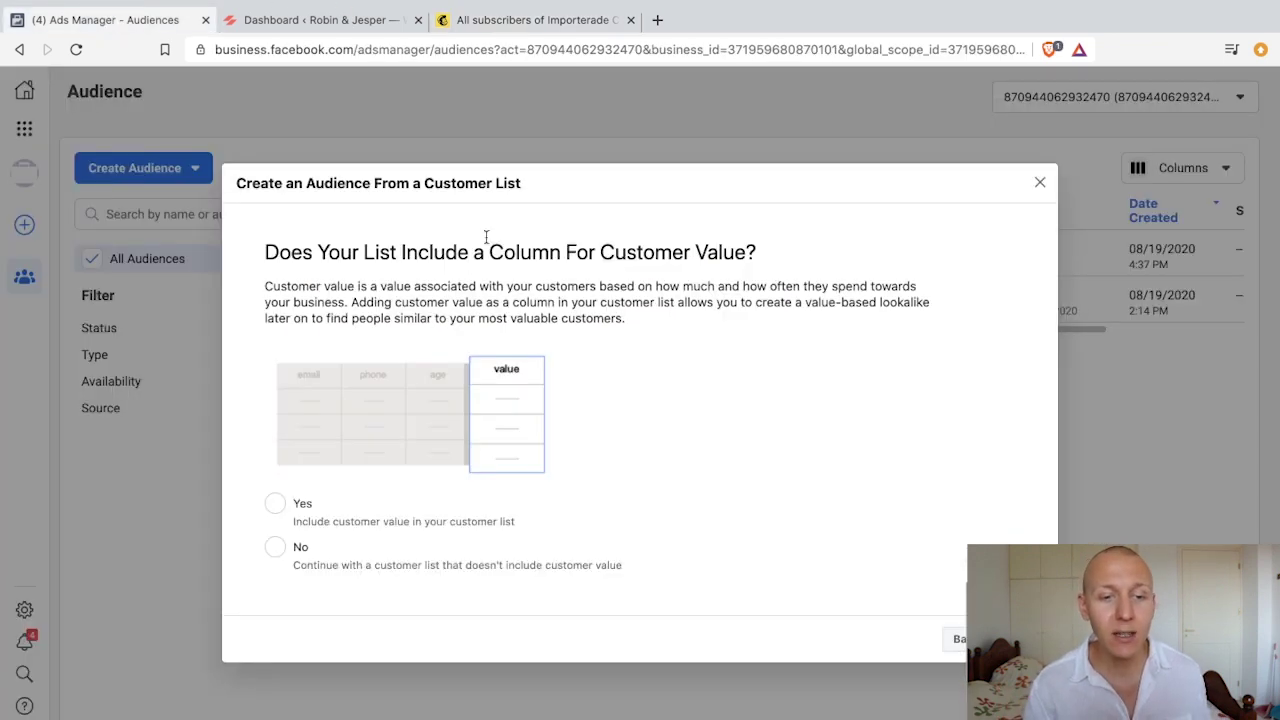
{"action": "left_click_drag", "start_coordinate": [597, 252], "coordinate": [749, 252]}
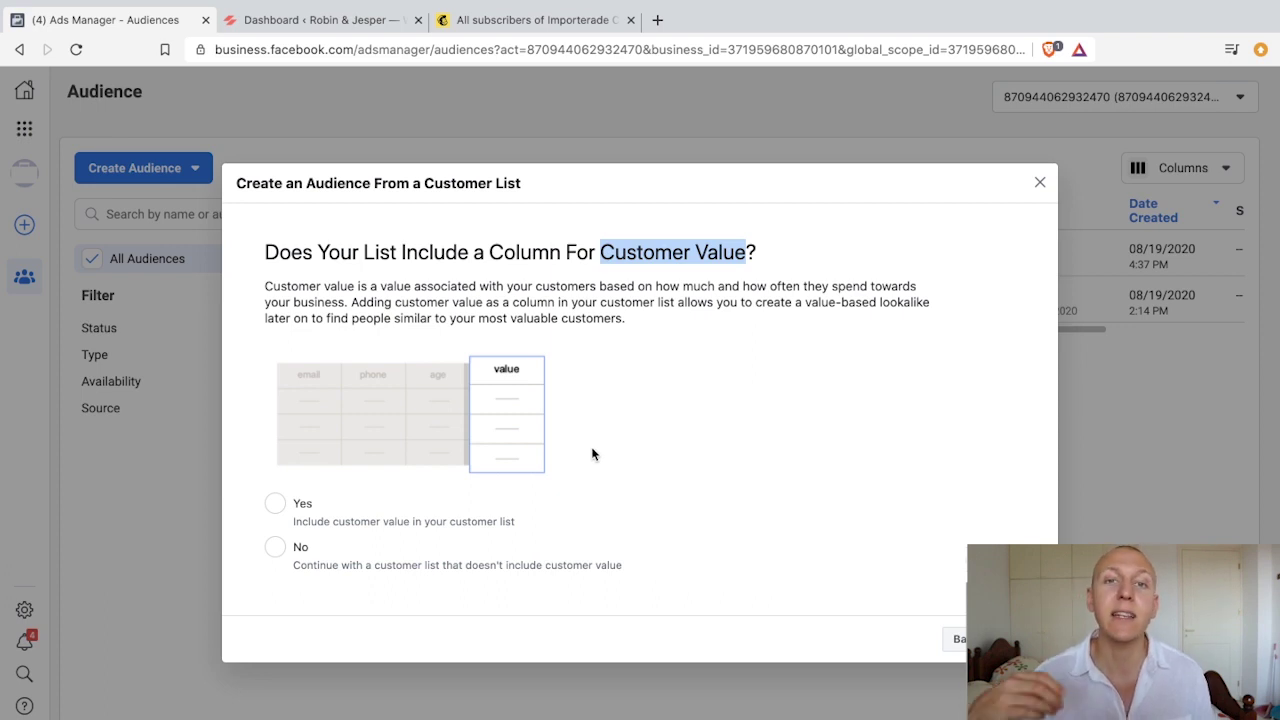
{"action": "left_click", "coordinate": [296, 556]}
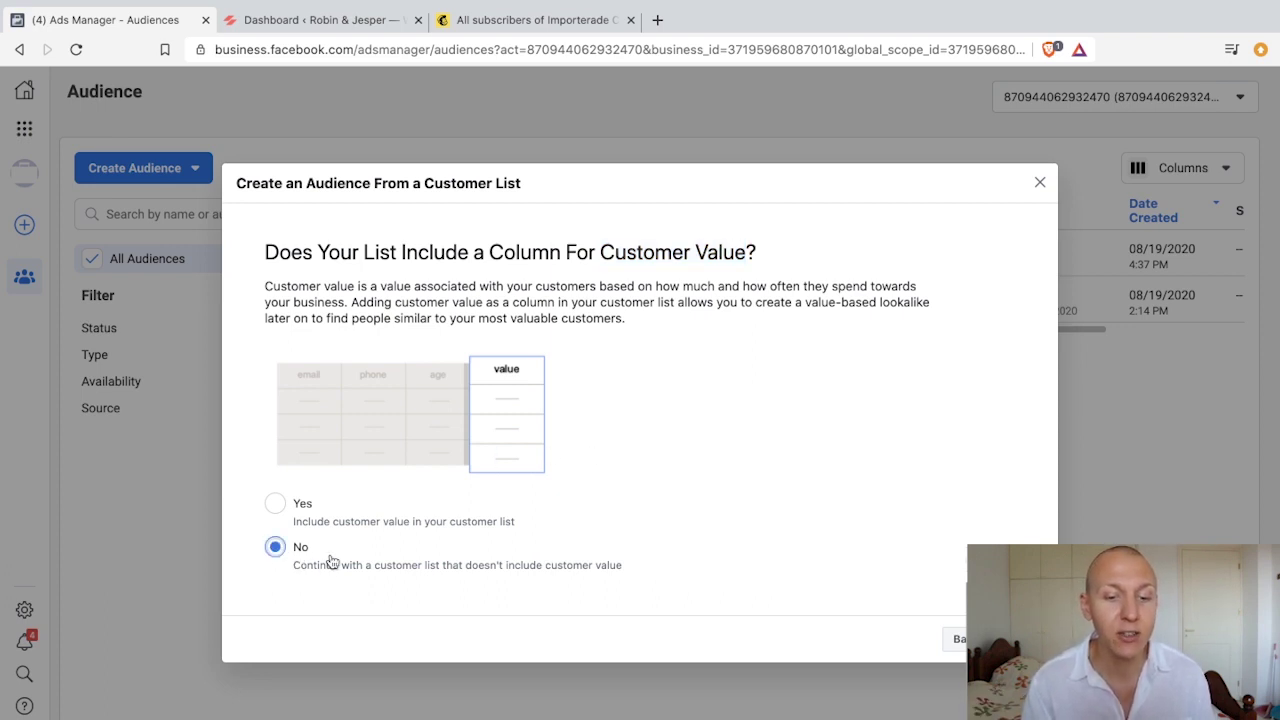
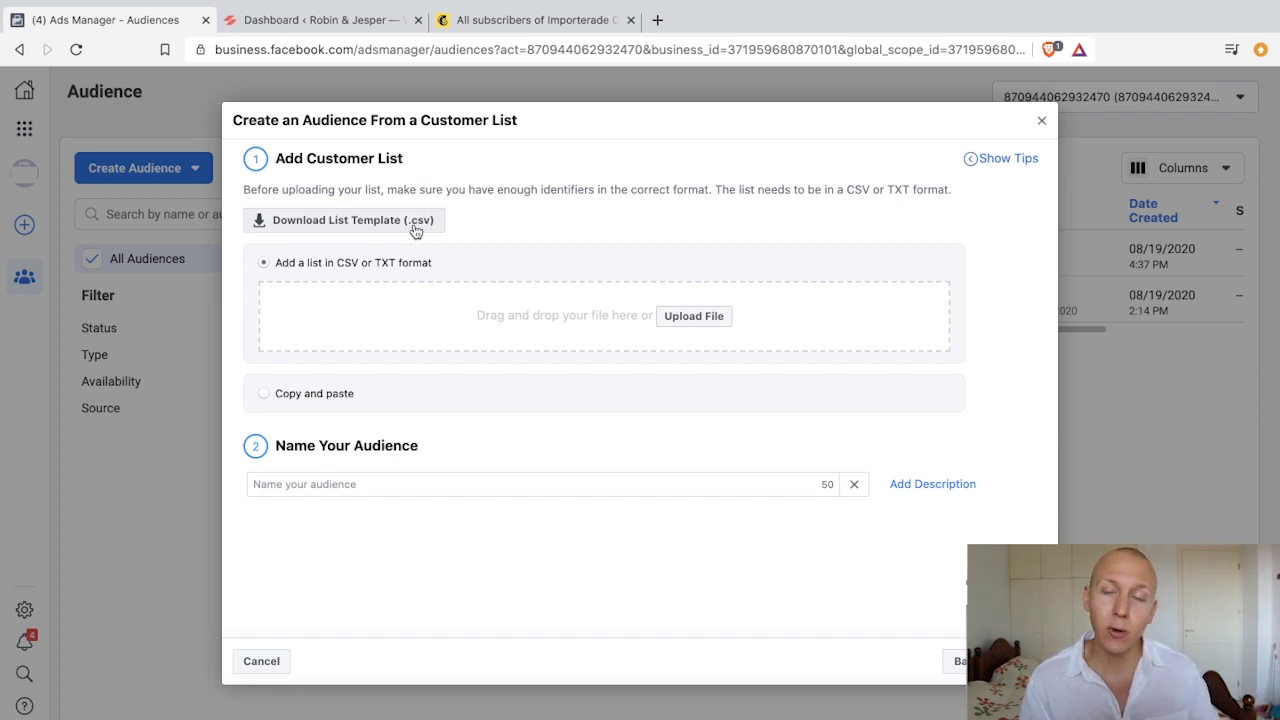
- Switch to the WordPress dashboard and open the export page for the MailPoet subscribers
{"action": "left_click", "coordinate": [316, 22]}
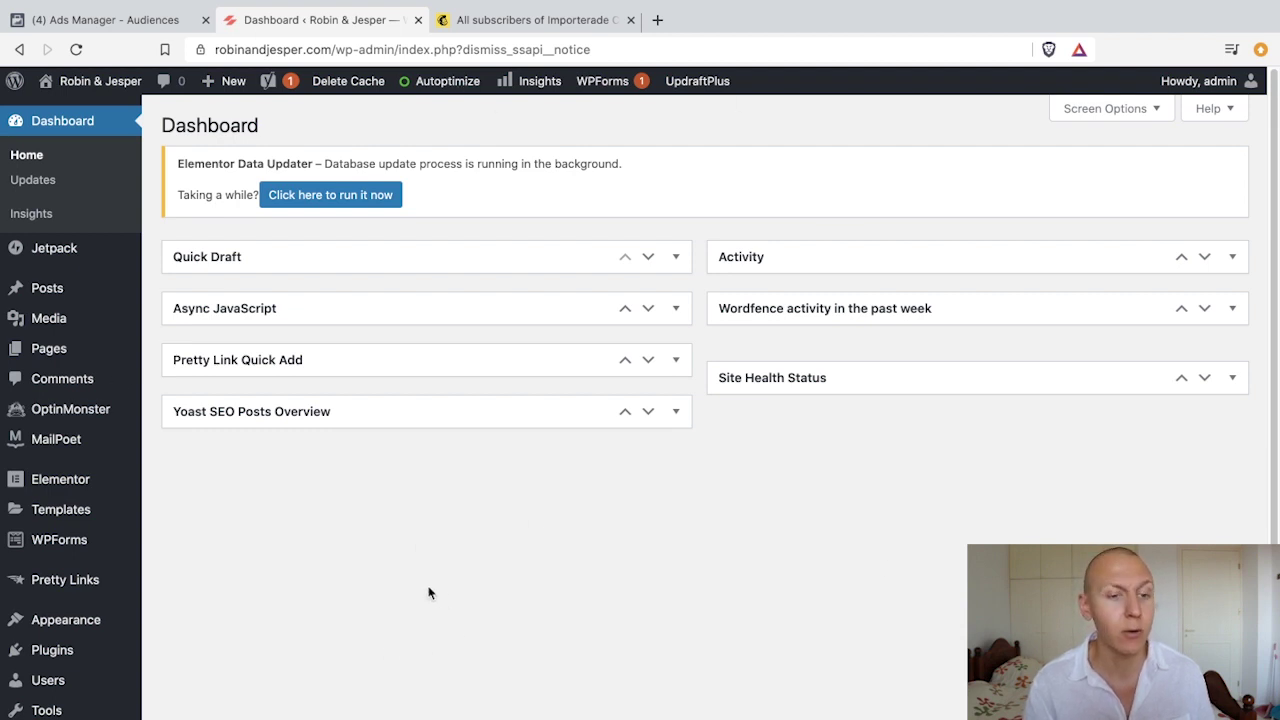
{"action": "mouse_move", "coordinate": [78, 441]}
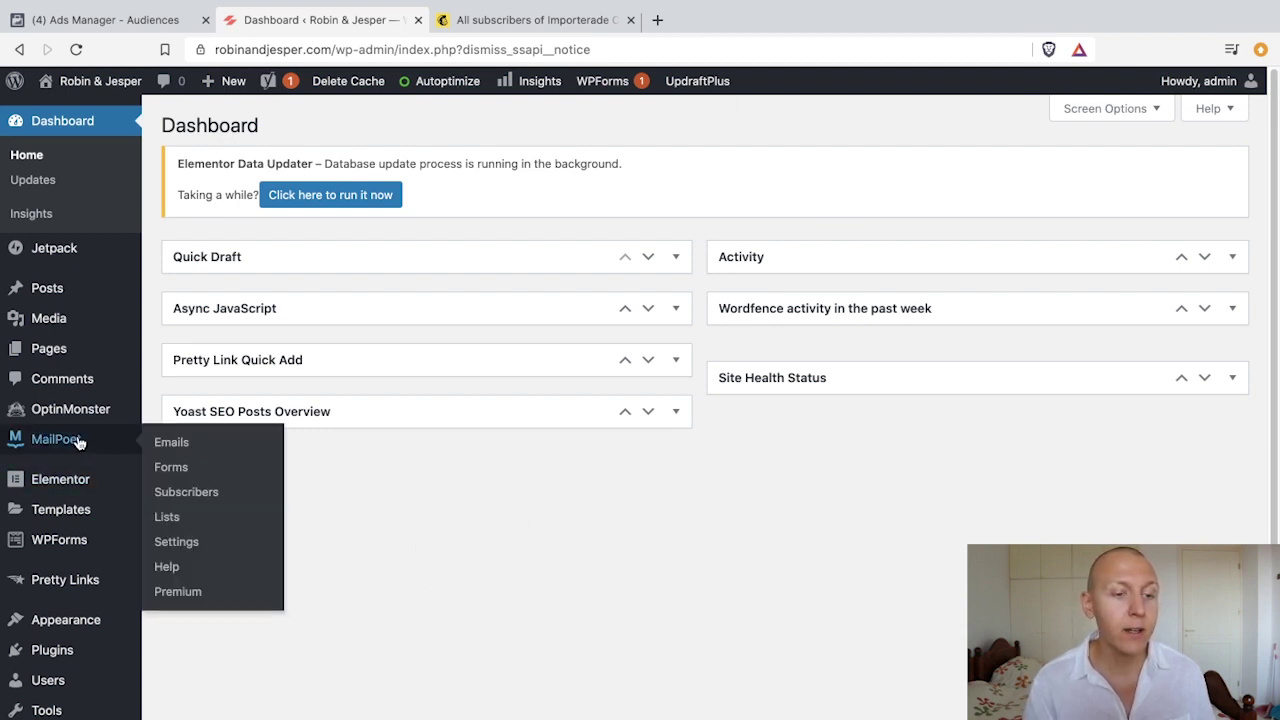
{"action": "left_click", "coordinate": [197, 497]}
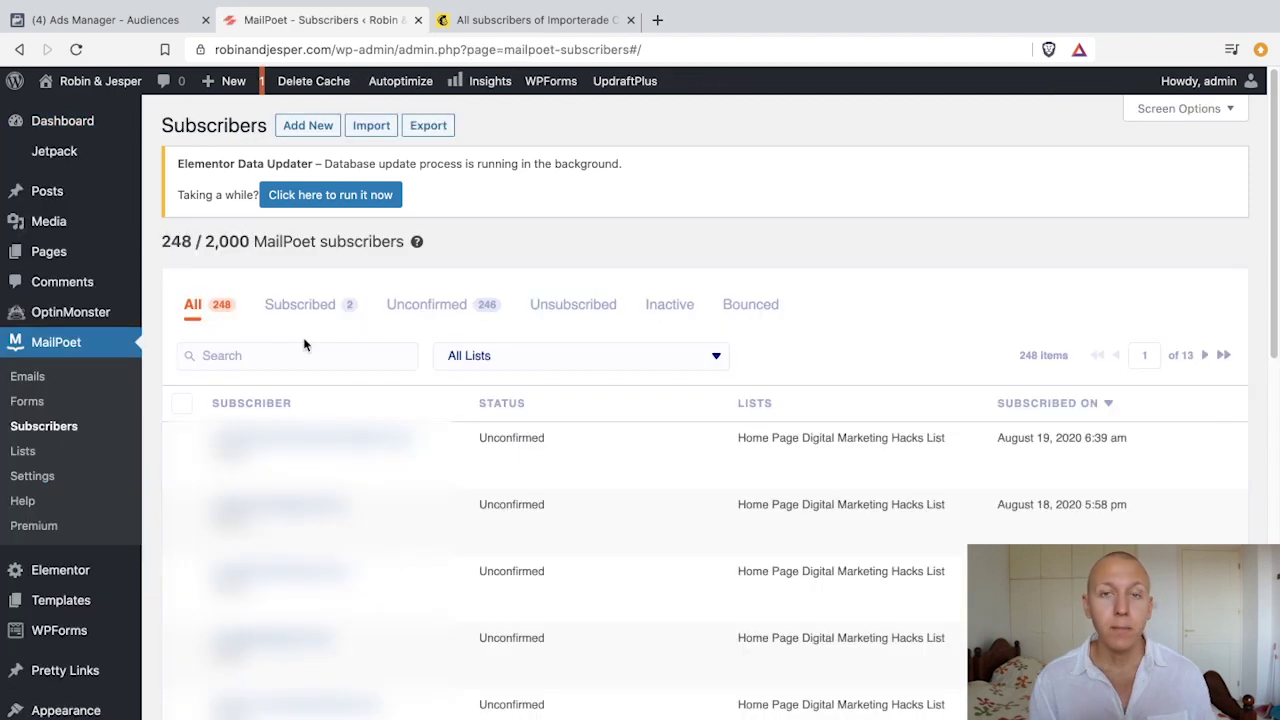
{"action": "left_click", "coordinate": [436, 134]}
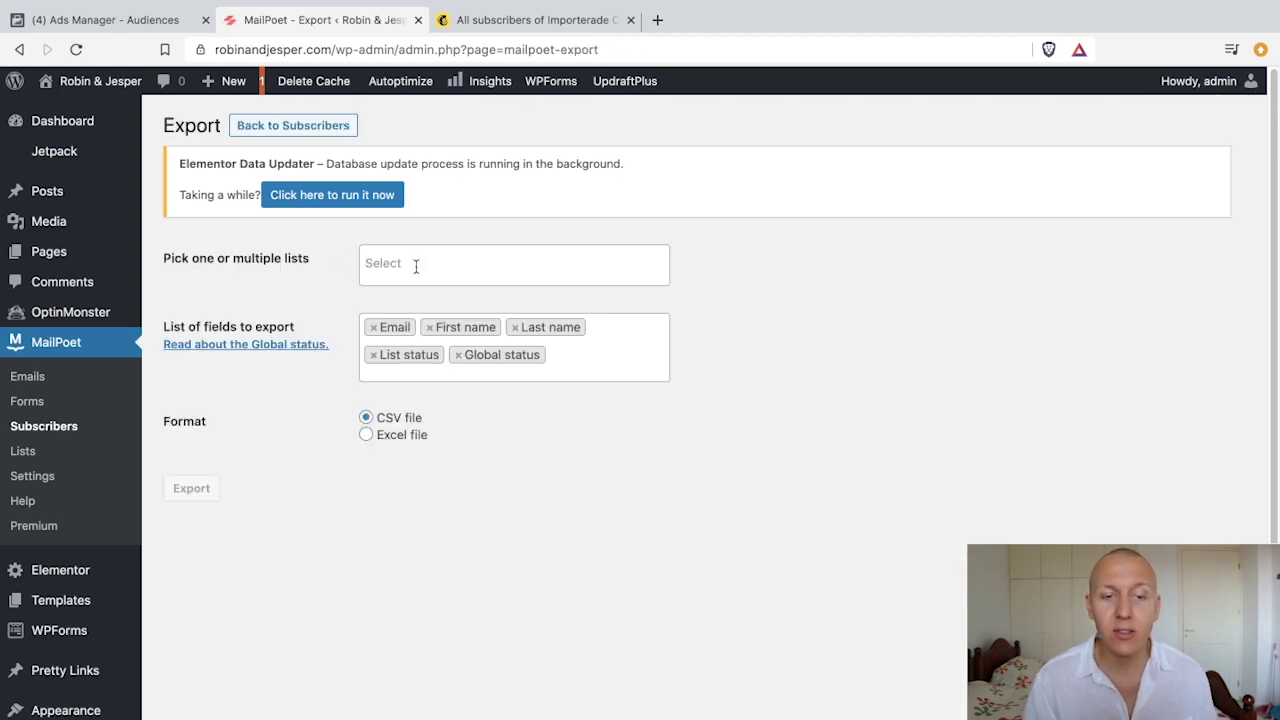
- Choose the Home Page Digital Marketing Hacks List and the Sidebar list for the subscriber export
{"action": "left_click", "coordinate": [422, 267]}
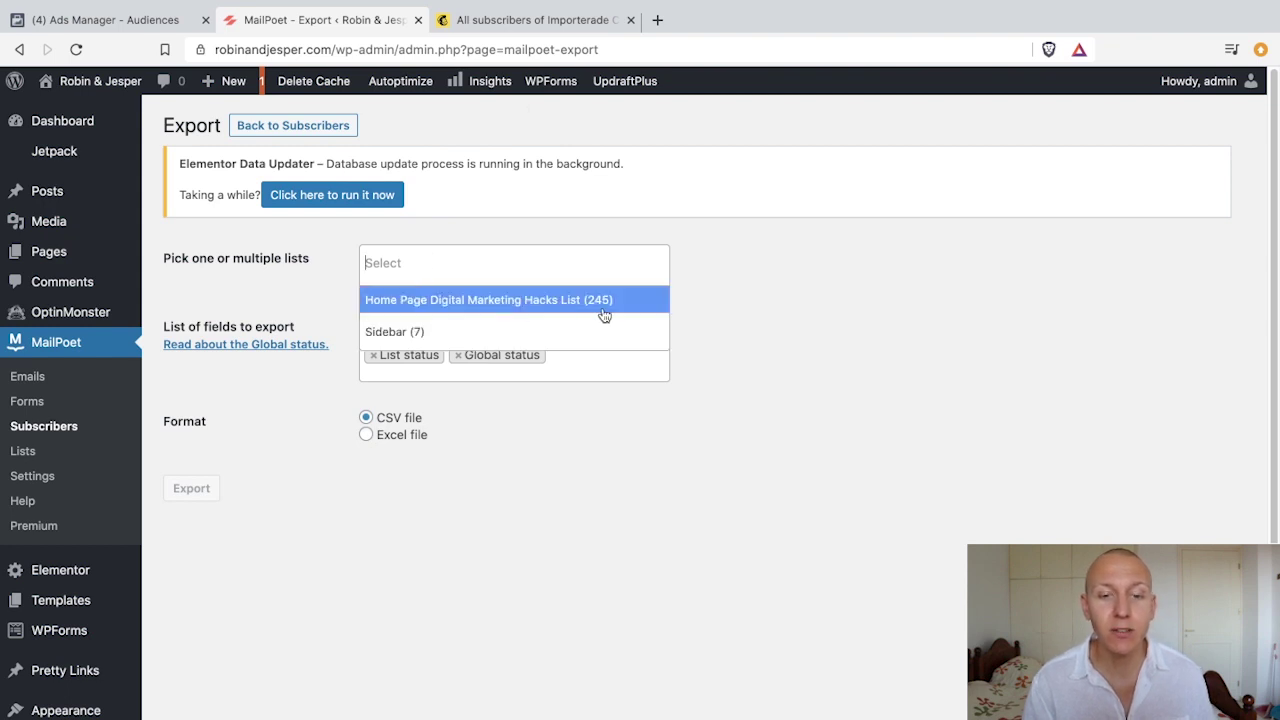
{"action": "left_click", "coordinate": [515, 302]}
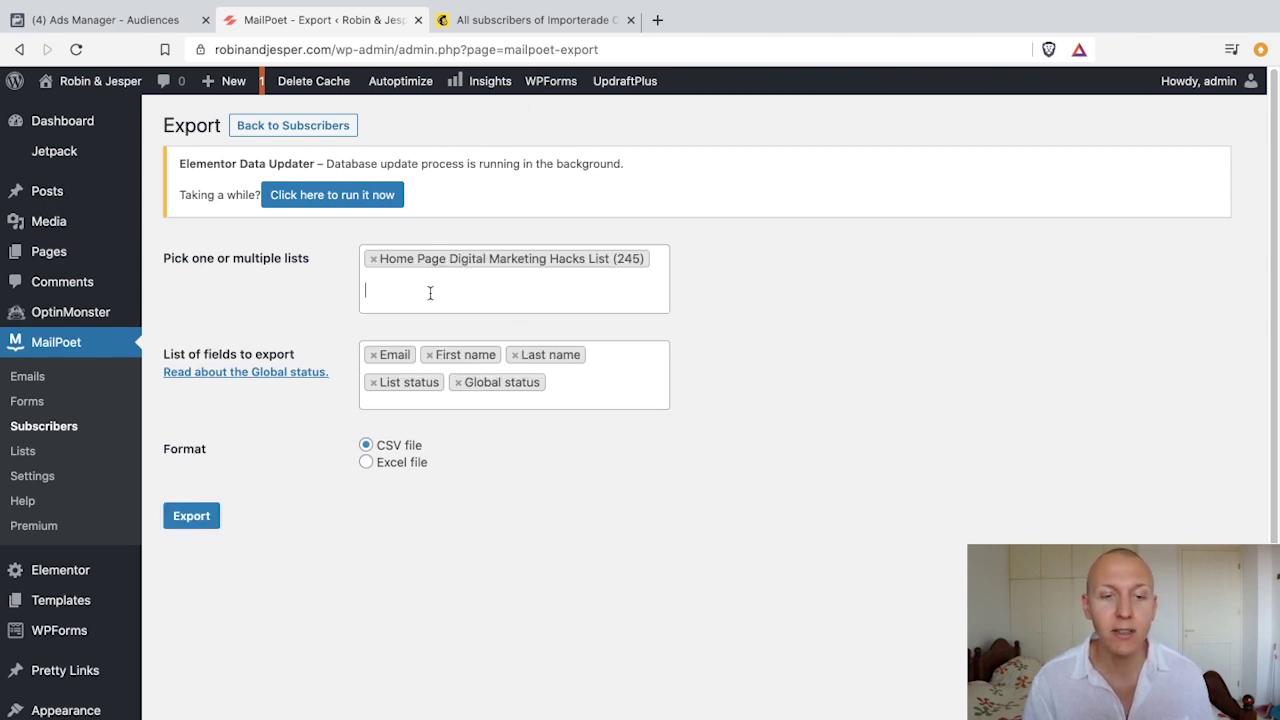
{"action": "left_click", "coordinate": [430, 293]}
{"action": "left_click", "coordinate": [392, 362]}
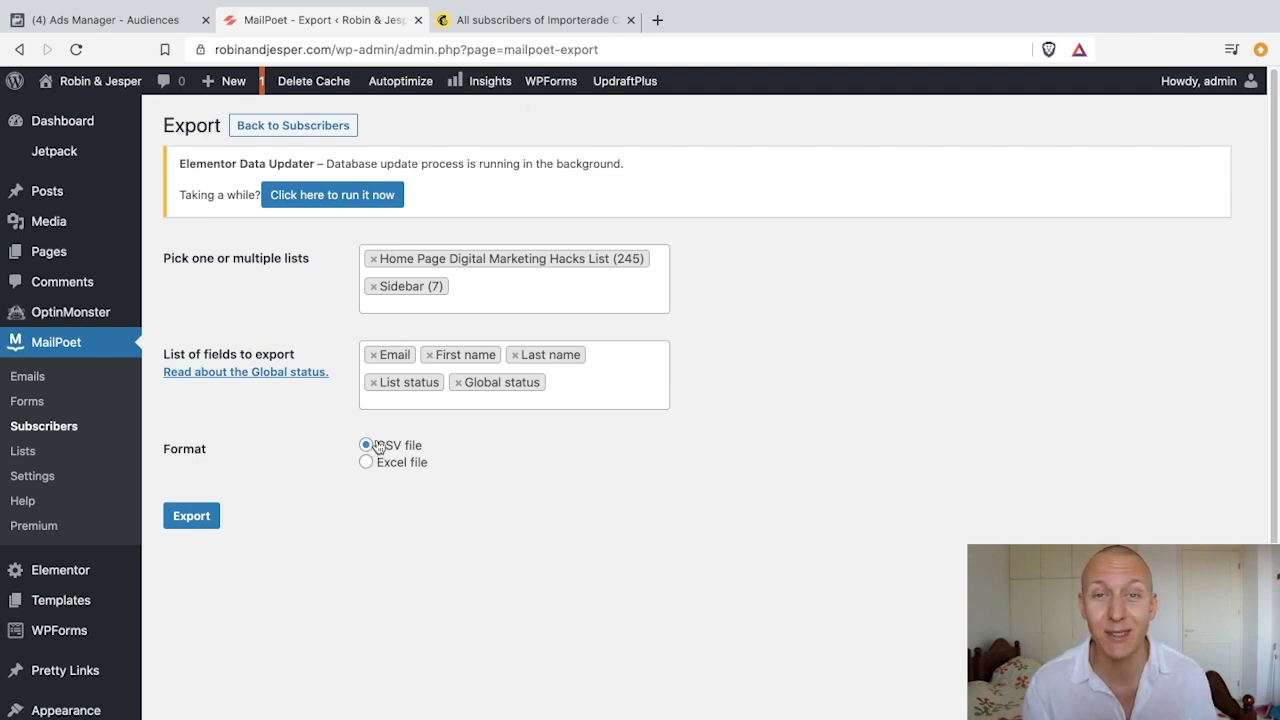
- Export the subscribers as a CSV file and save it to the Desktop as "Mailpoet Email List"
{"action": "left_click", "coordinate": [193, 518]}
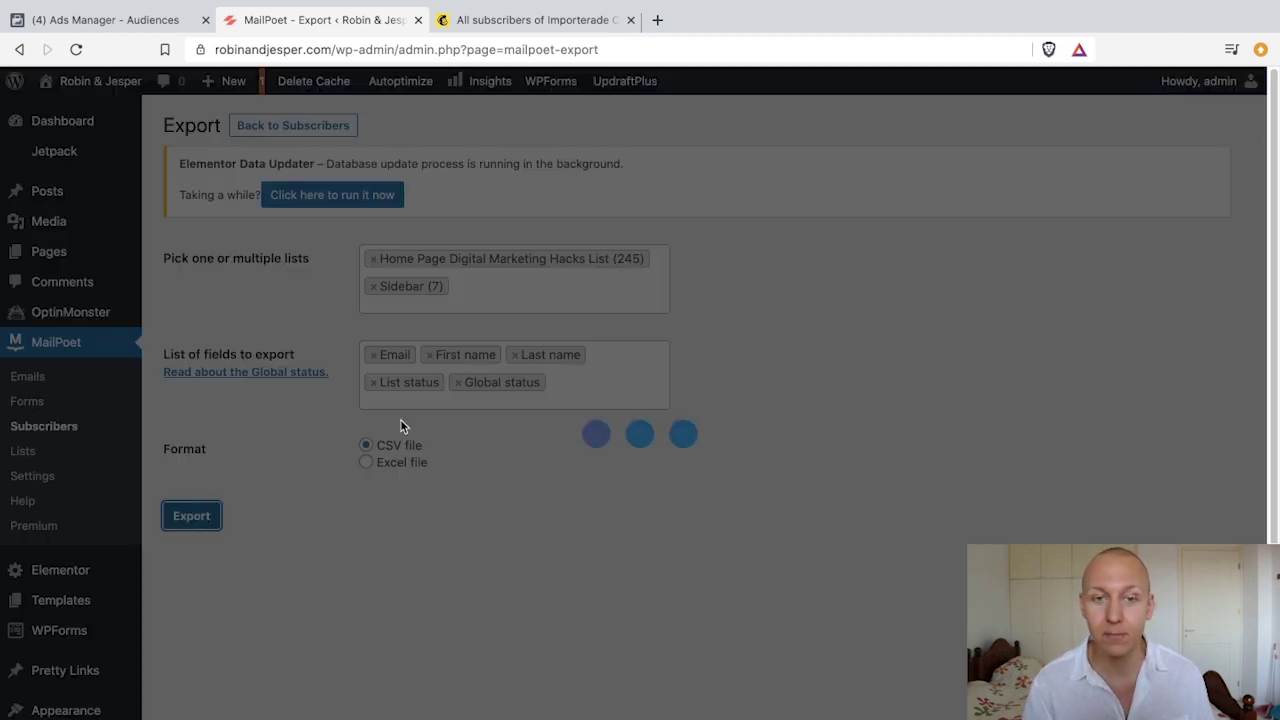
{"action": "type", "text": "Mailpoet Email List"}
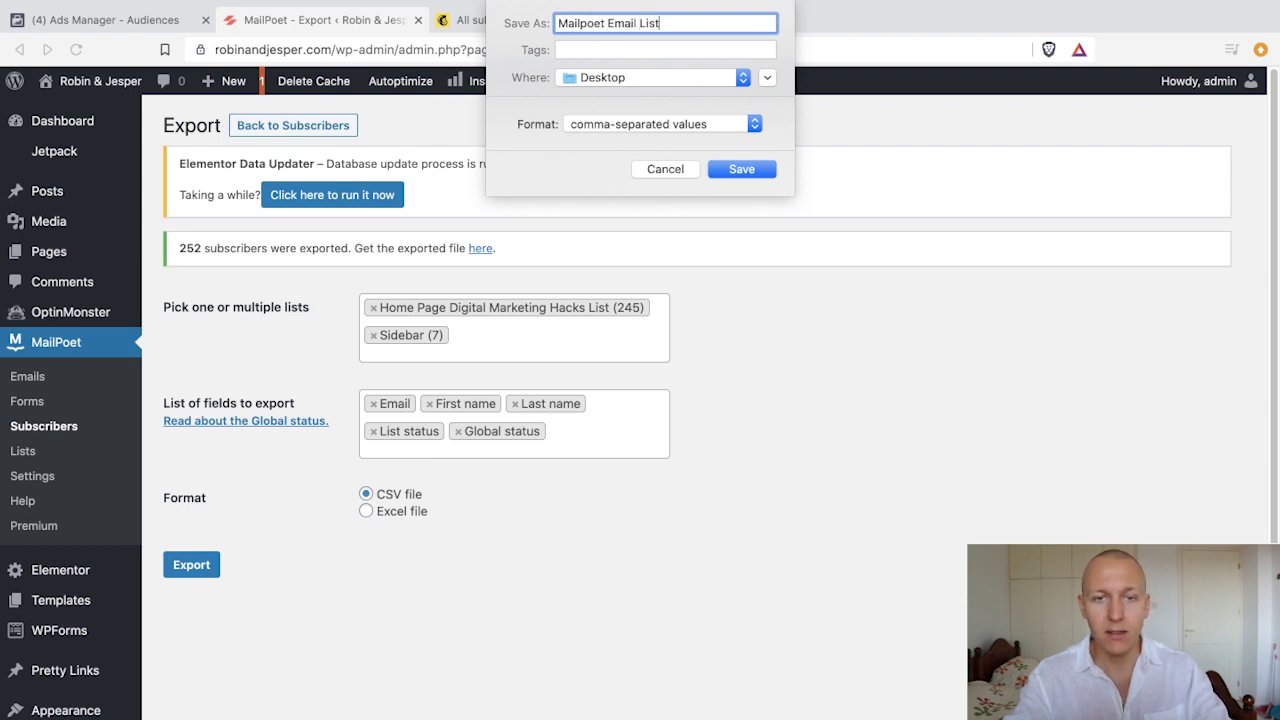
{"action": "left_click", "coordinate": [742, 169]}
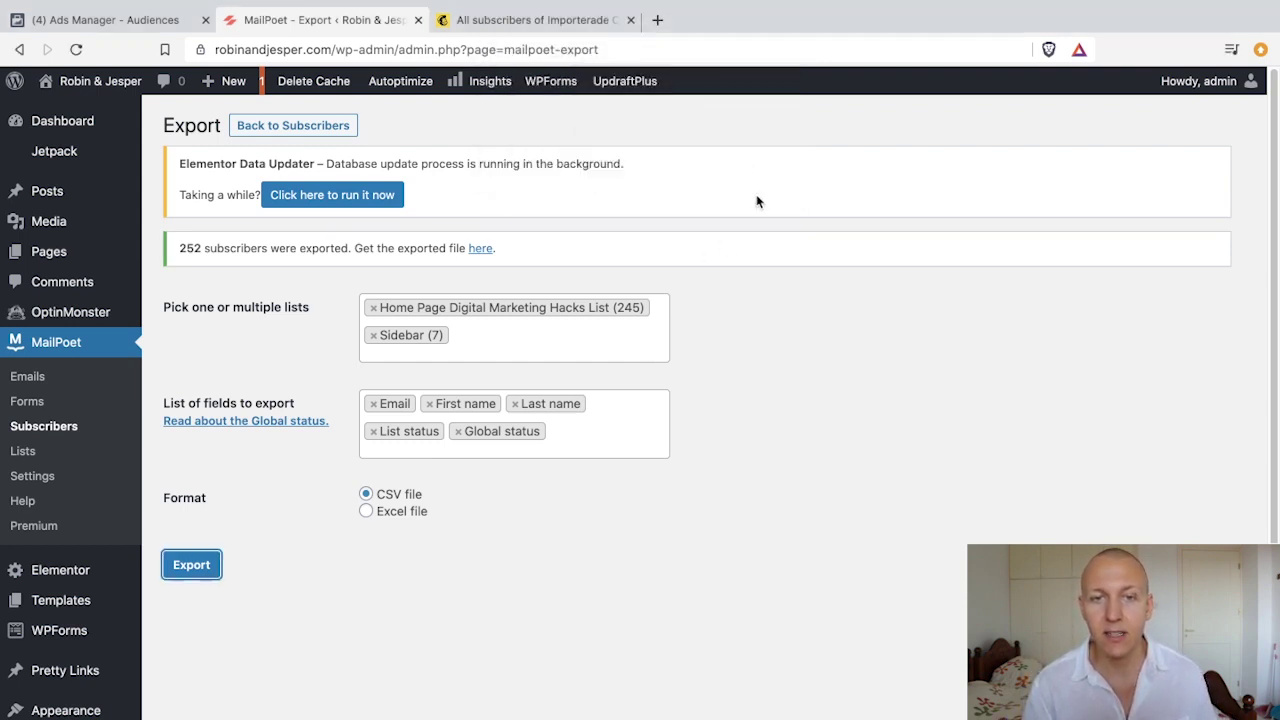
- Return to Facebook Ads Manager and add Mailpoet Email List.csv from the Desktop as the customer list
{"action": "left_click", "coordinate": [118, 17]}
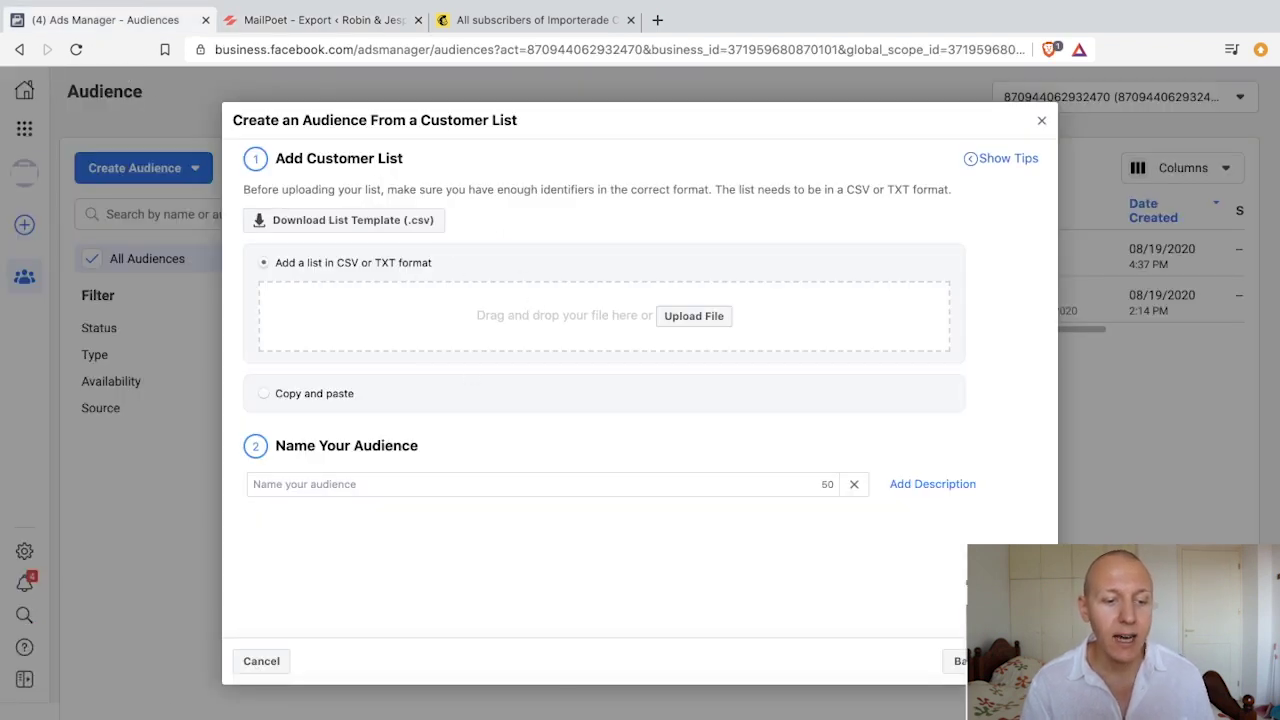
{"action": "left_click_drag", "start_coordinate": [163, 707], "coordinate": [483, 320]}
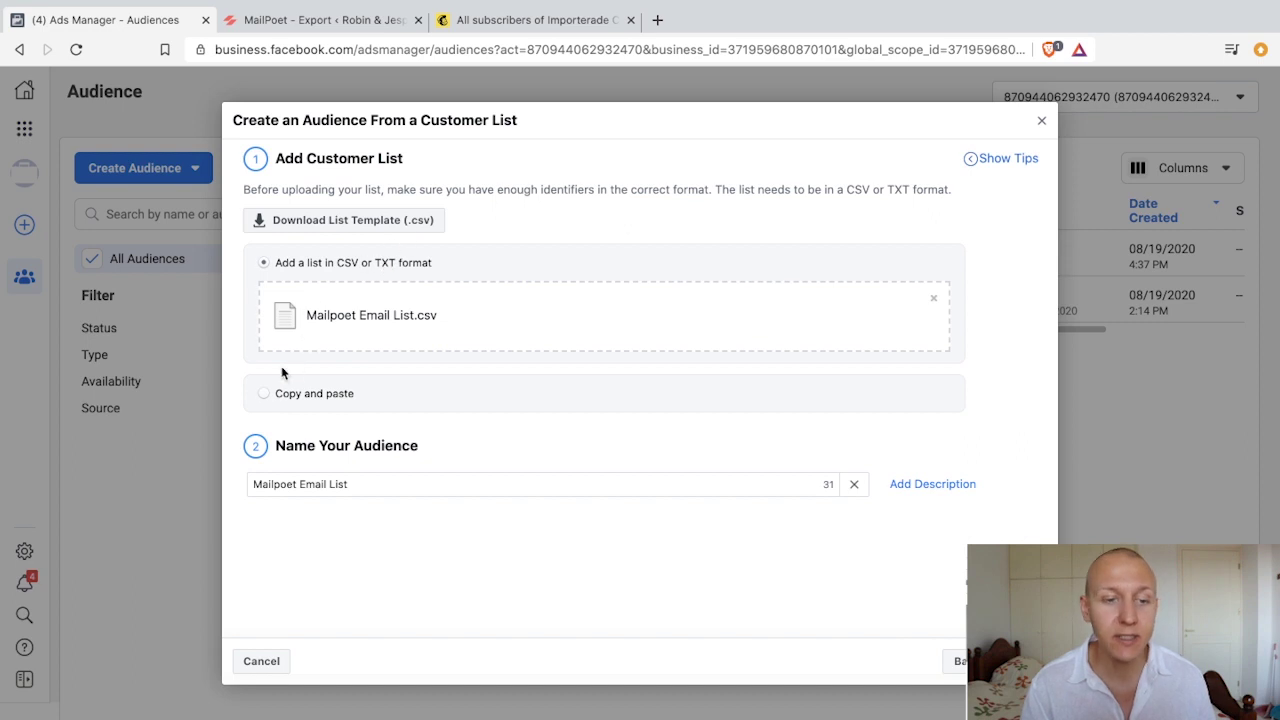
{"action": "left_click", "coordinate": [264, 395]}
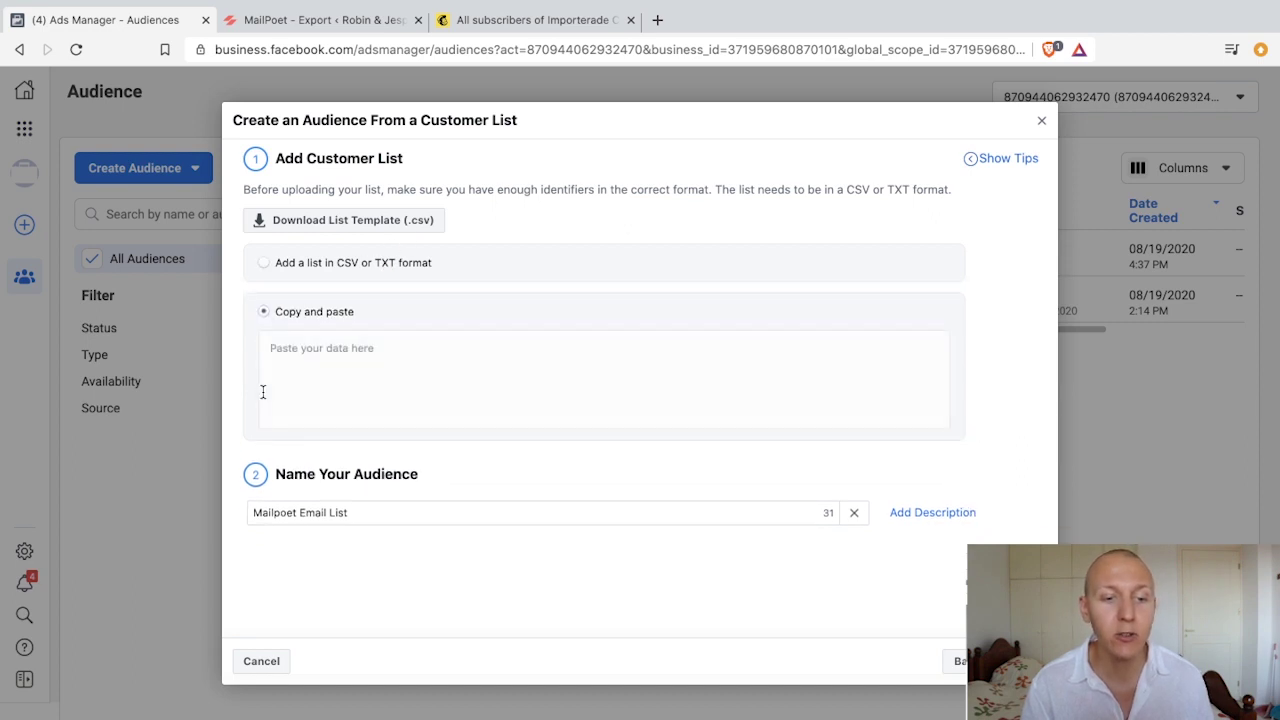
{"action": "left_click", "coordinate": [301, 351]}
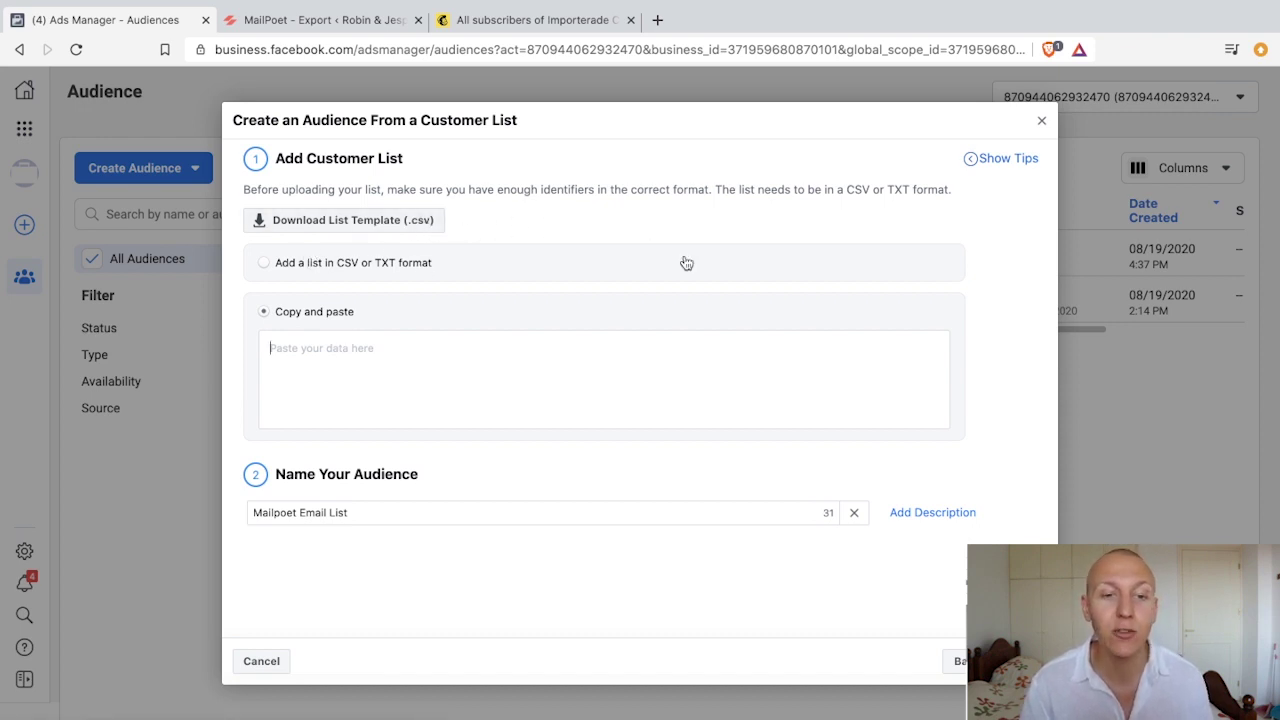
{"action": "left_click", "coordinate": [281, 266]}
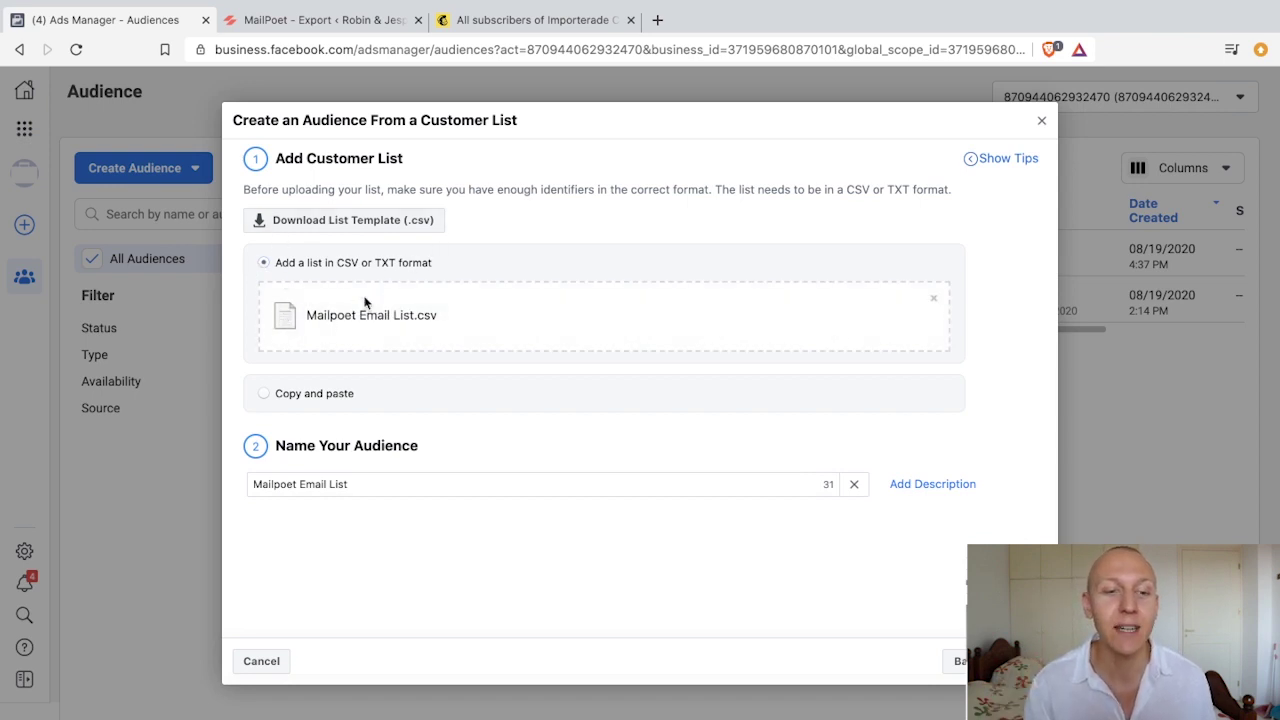
- Keep "Mailpoet Email List" as the audience name and continue to the identifier mapping
{"action": "left_click_drag", "start_coordinate": [368, 484], "coordinate": [316, 481]}
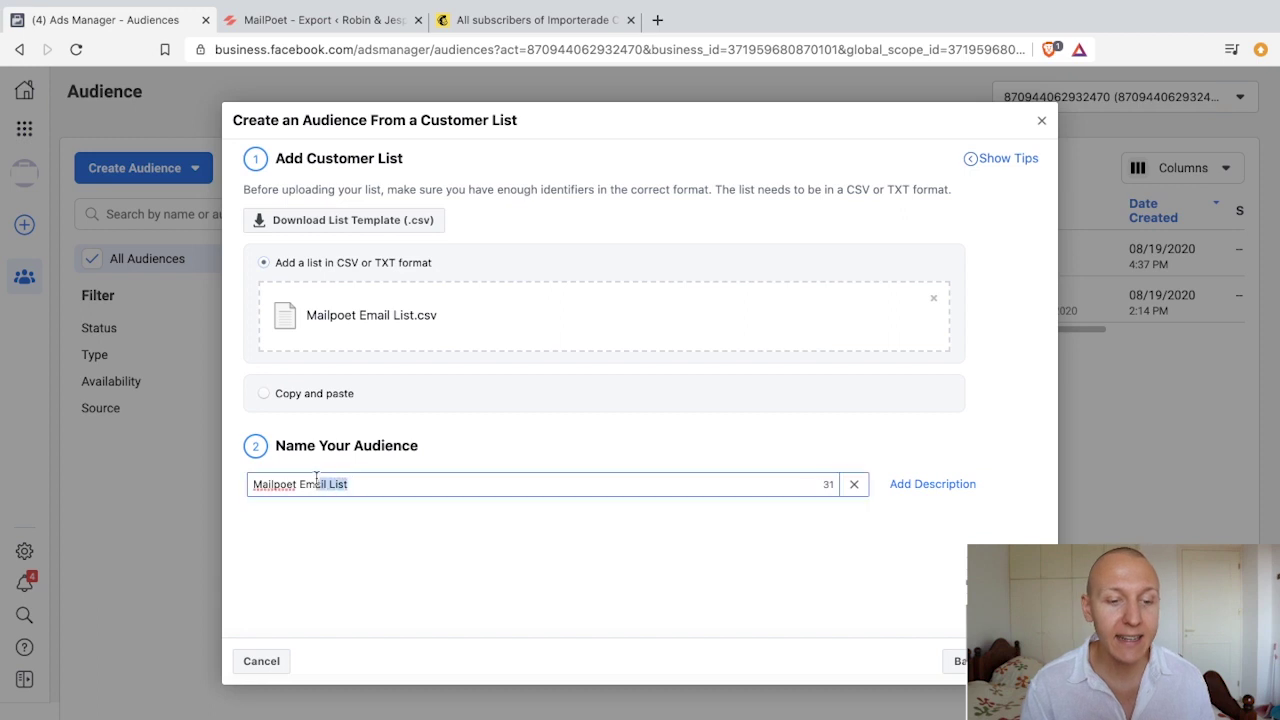
{"action": "left_click", "coordinate": [356, 488]}
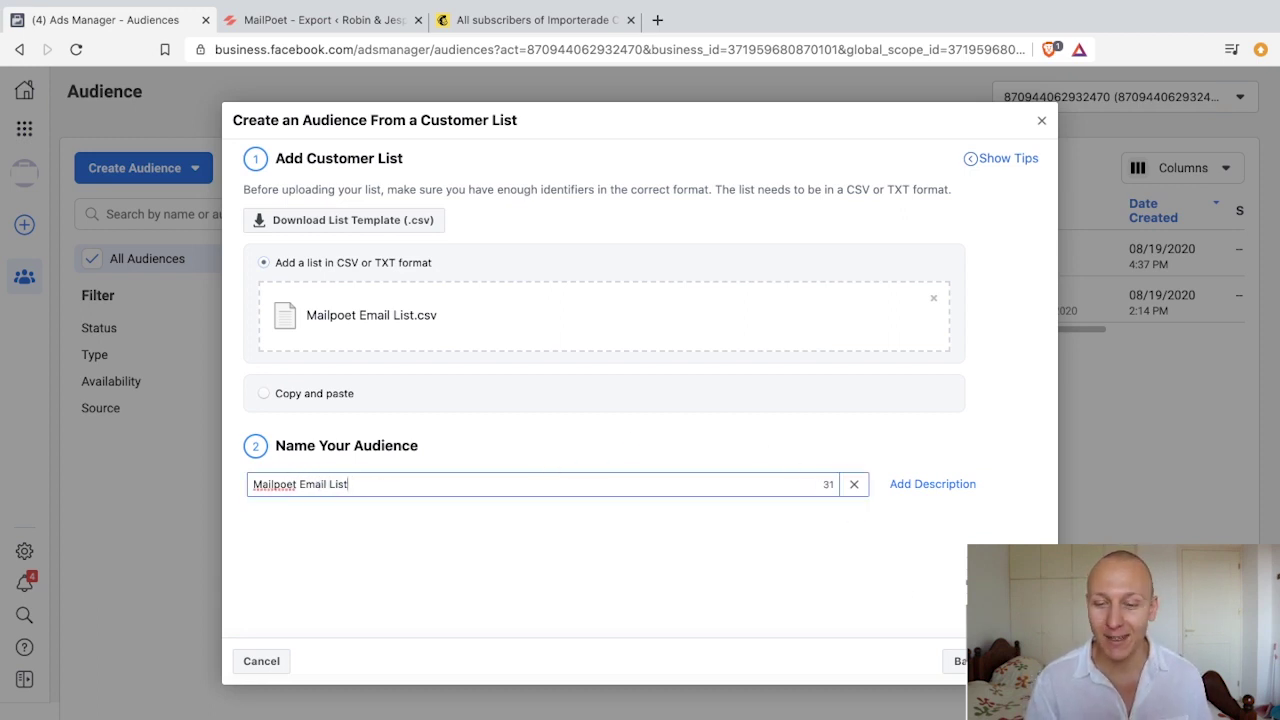
{"action": "left_click", "coordinate": [1005, 661]}
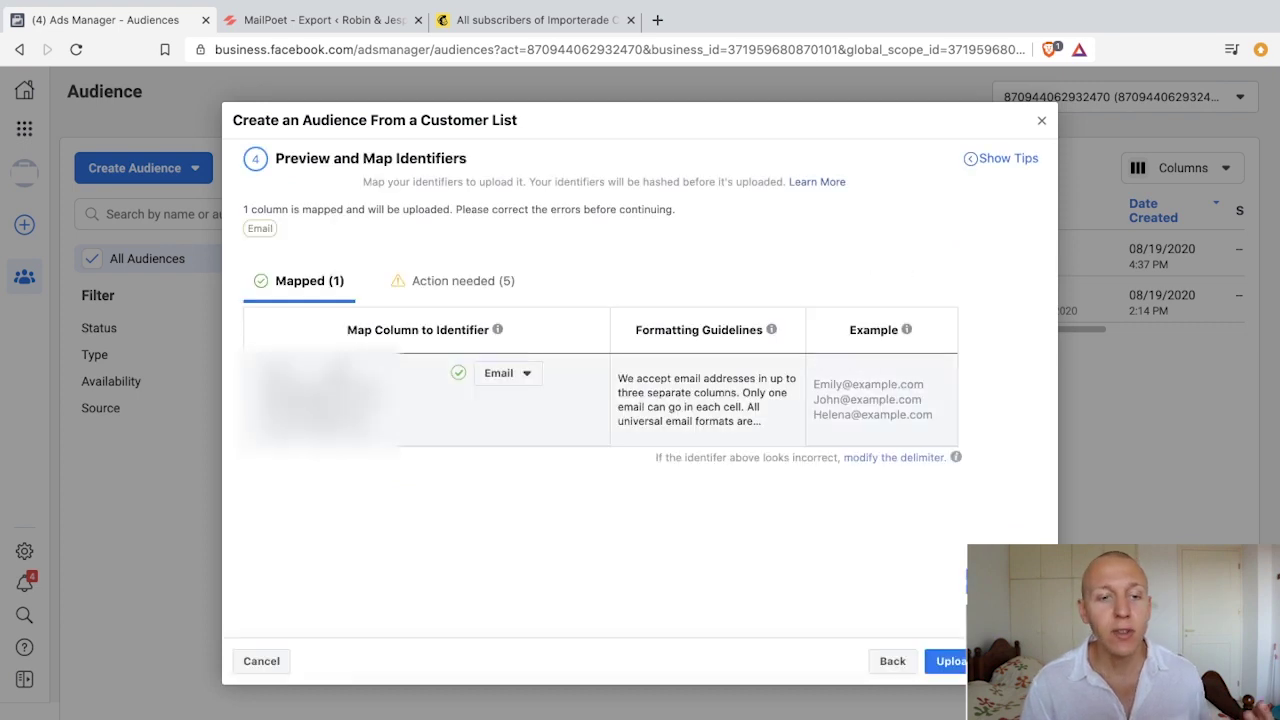
- Among the columns needing action, map the first name column to First Name and the last name column to Last Name
{"action": "left_click", "coordinate": [466, 282]}
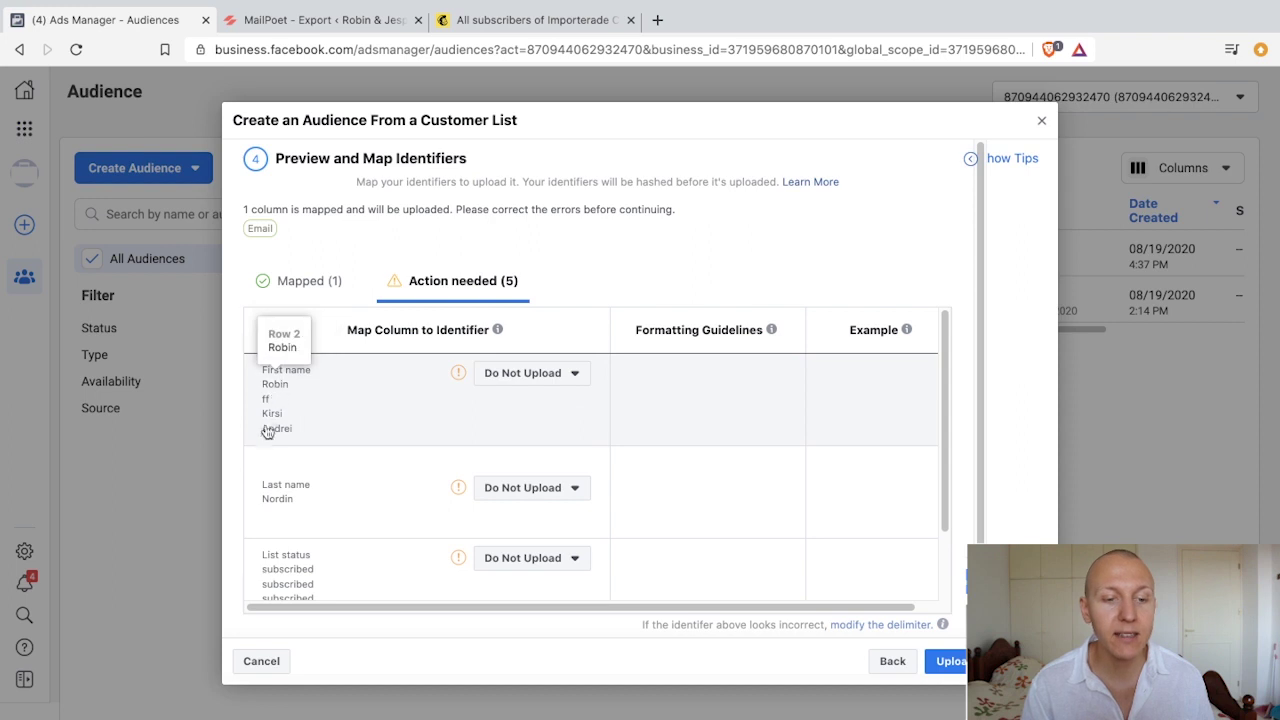
{"action": "left_click", "coordinate": [535, 372]}
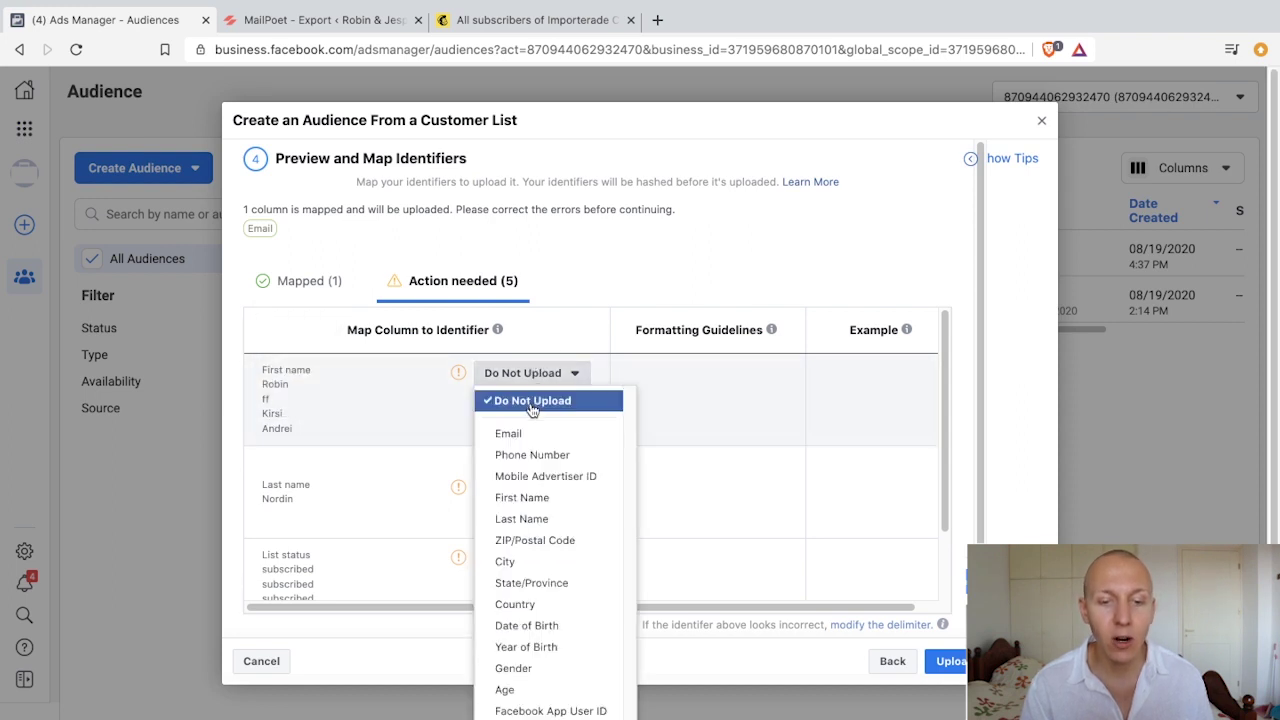
{"action": "left_click", "coordinate": [530, 497]}
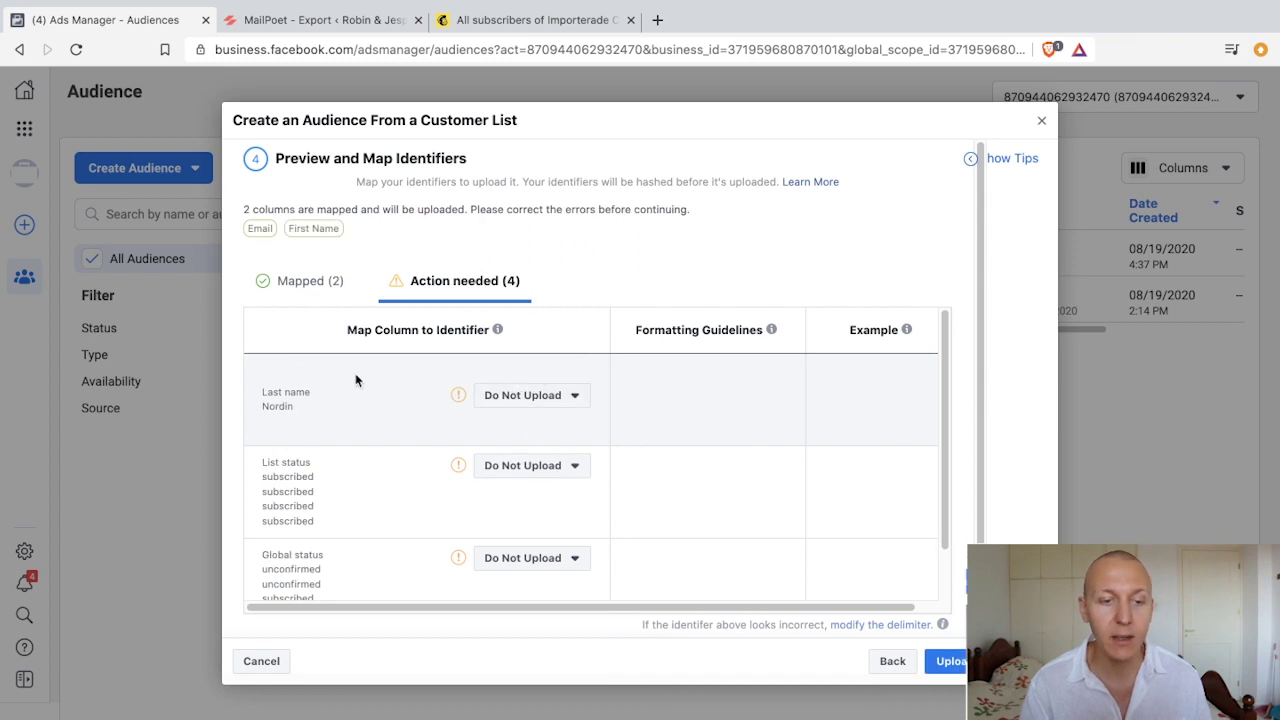
{"action": "left_click", "coordinate": [565, 400]}
{"action": "left_click", "coordinate": [558, 540]}
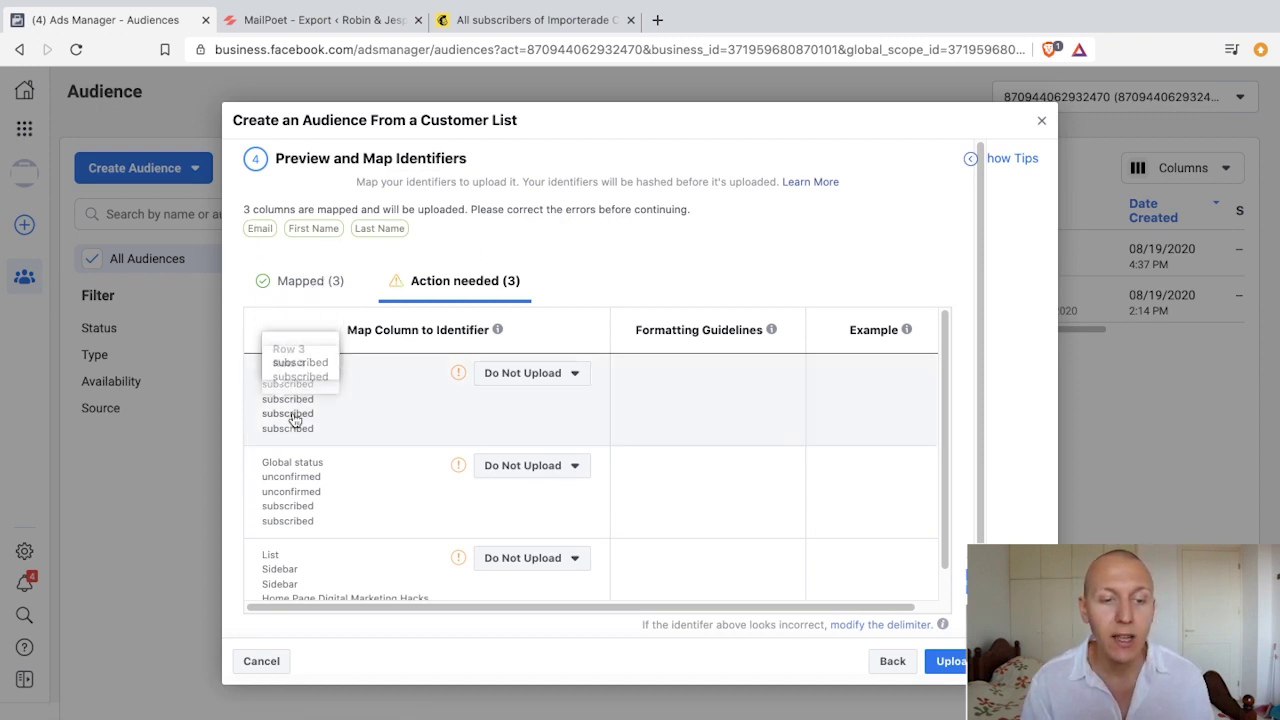
- Keep the List status, Global status and List columns set to Do Not Upload
{"action": "left_click", "coordinate": [512, 372]}
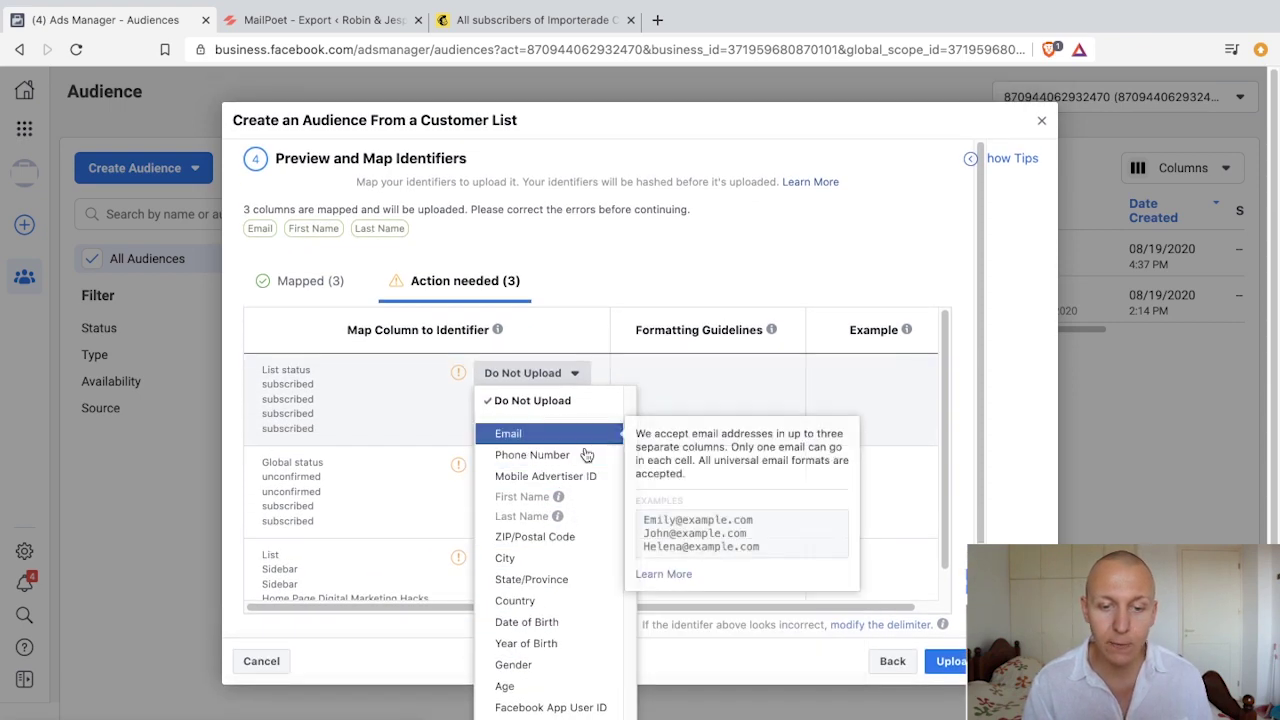
{"action": "left_click", "coordinate": [555, 400]}
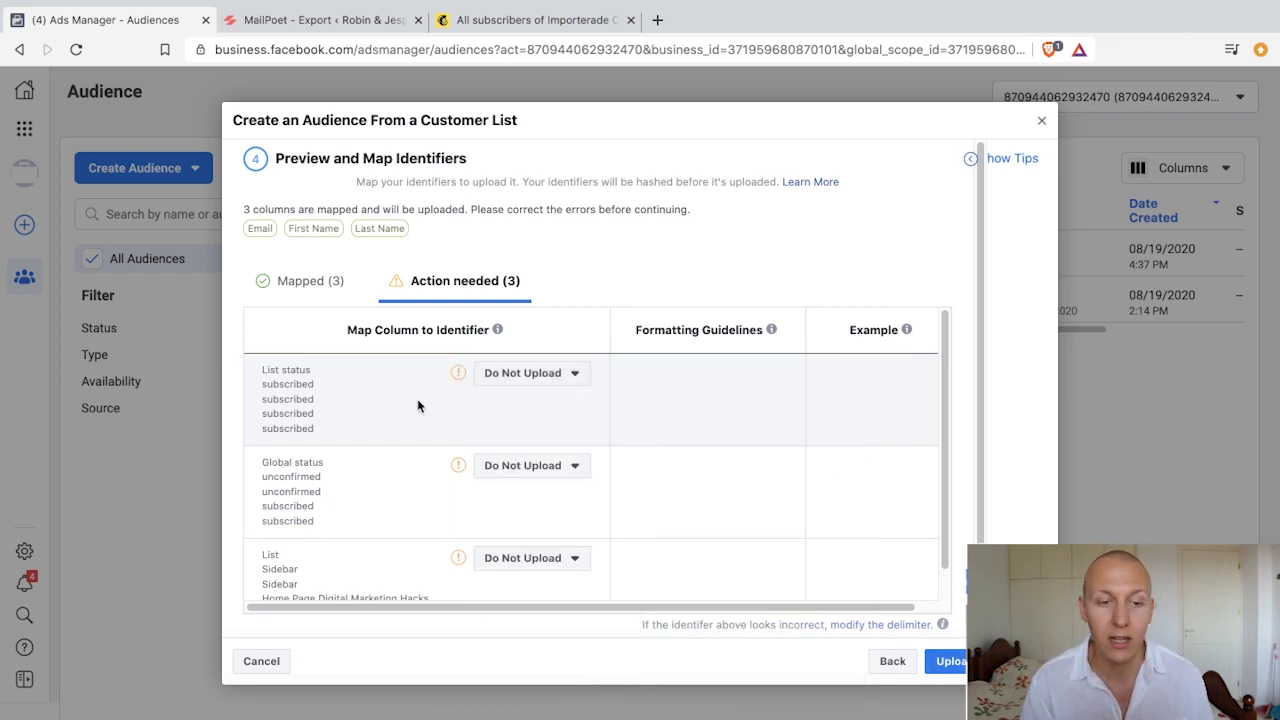
{"action": "scroll", "coordinate": [418, 405], "scroll_direction": "down", "scroll_amount": 1}
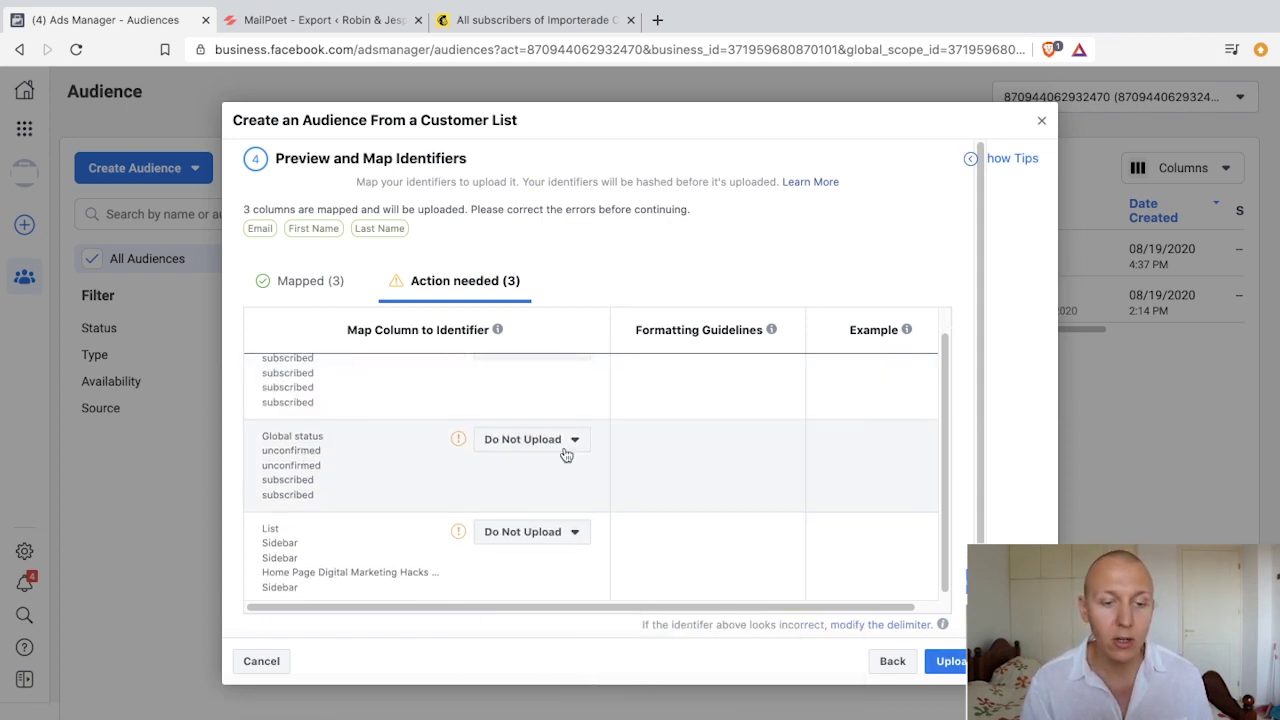
{"action": "left_click", "coordinate": [571, 440]}
{"action": "left_click", "coordinate": [536, 84]}
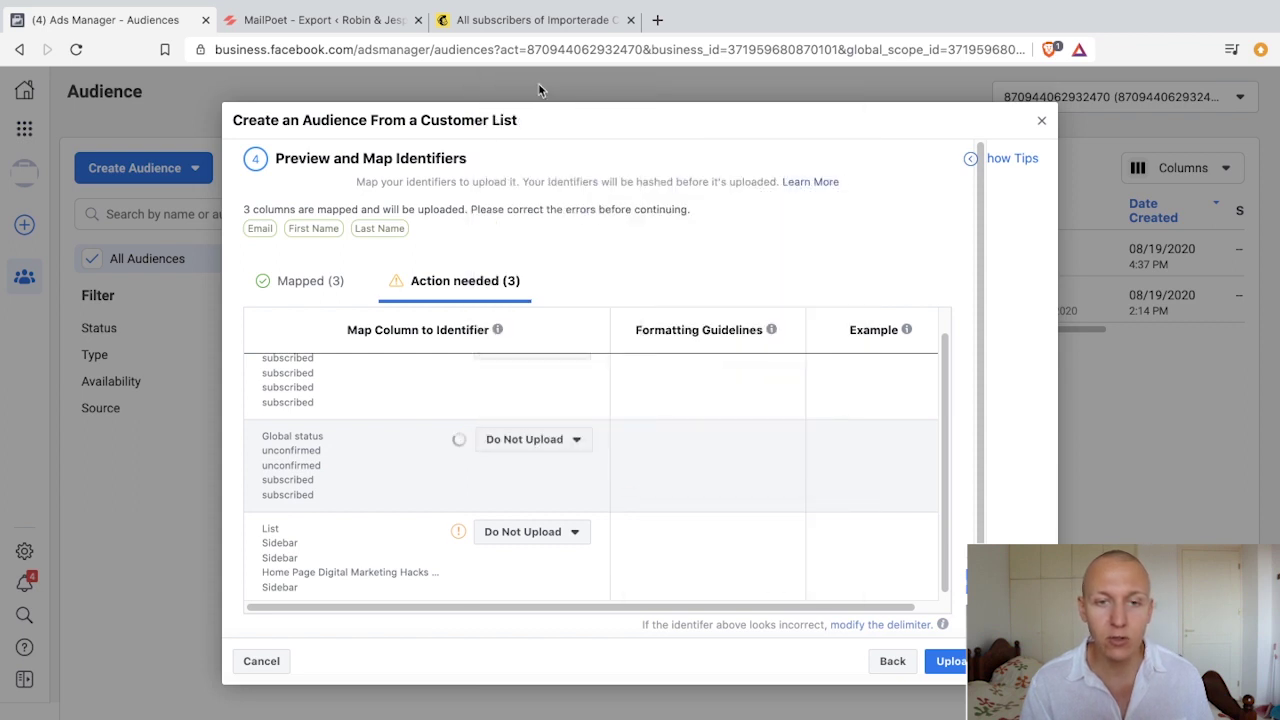
{"action": "scroll", "coordinate": [570, 485], "scroll_direction": "down", "scroll_amount": 1}
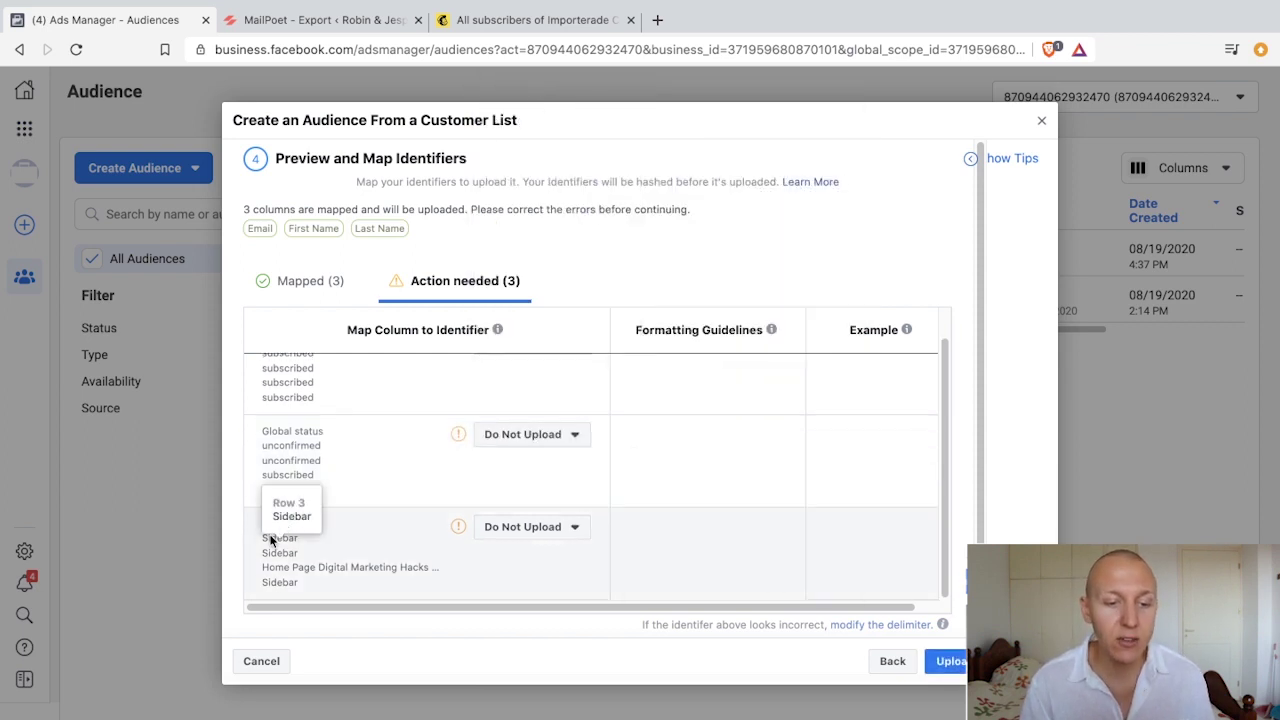
{"action": "left_click", "coordinate": [525, 527]}
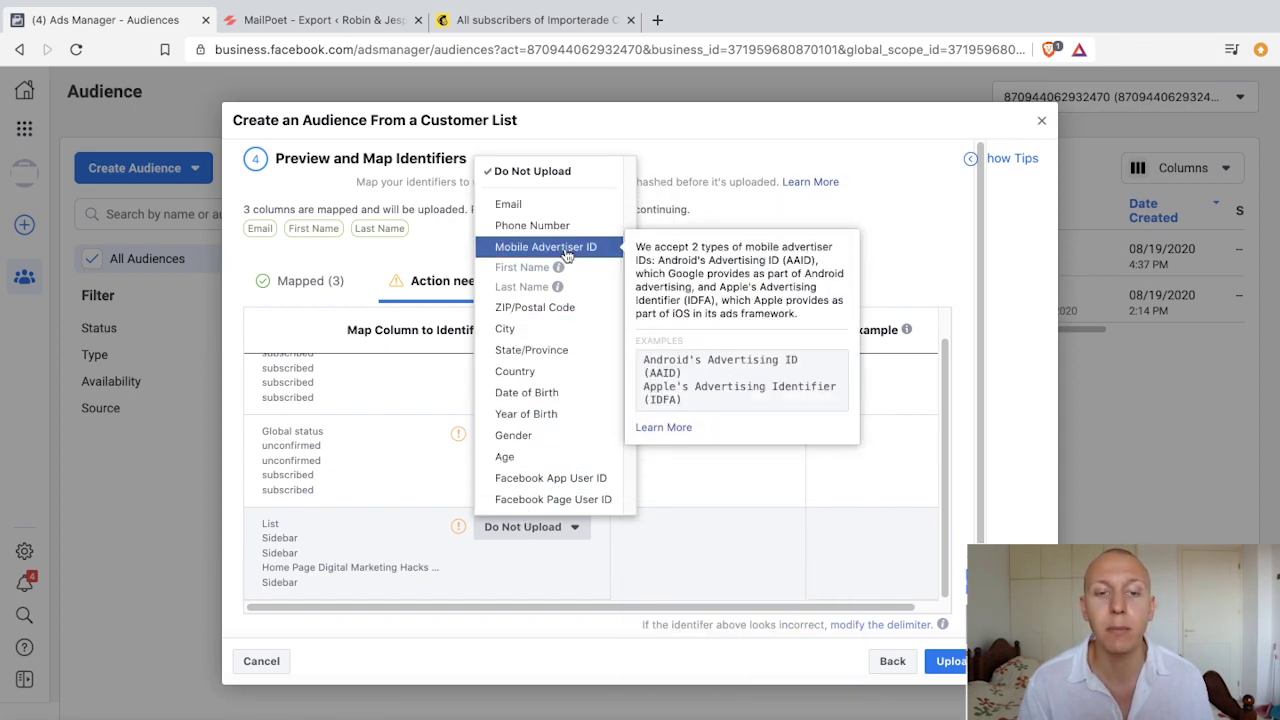
{"action": "left_click", "coordinate": [532, 171]}
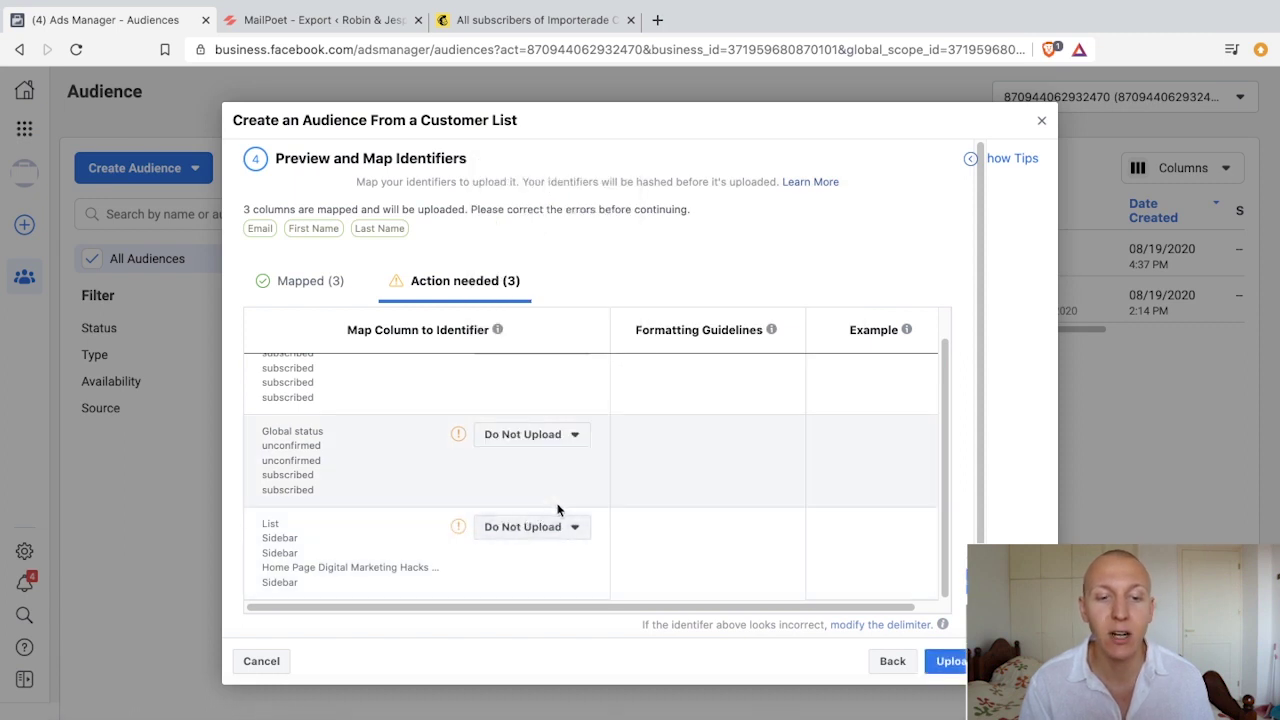
- Review the unmapped and mapped columns and upload the customer list to create the audience
{"action": "scroll", "coordinate": [593, 441], "scroll_direction": "up", "scroll_amount": 1}
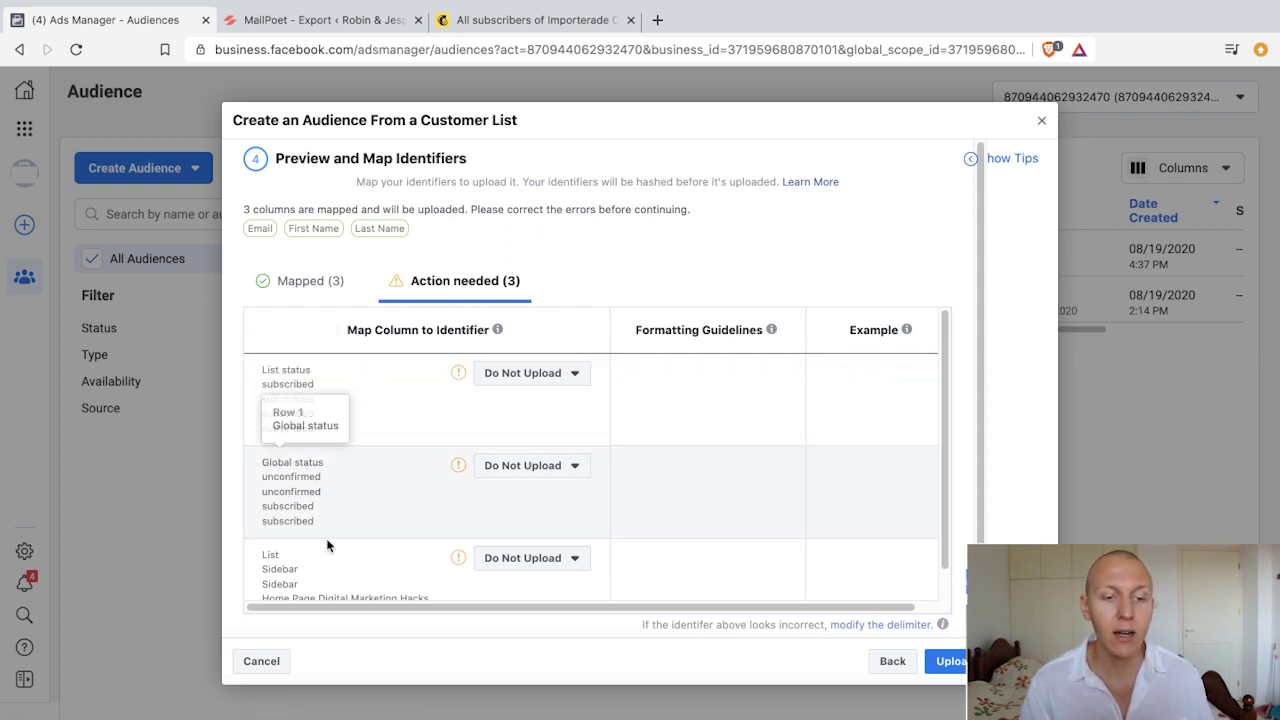
{"action": "scroll", "coordinate": [300, 540], "scroll_direction": "down", "scroll_amount": 1}
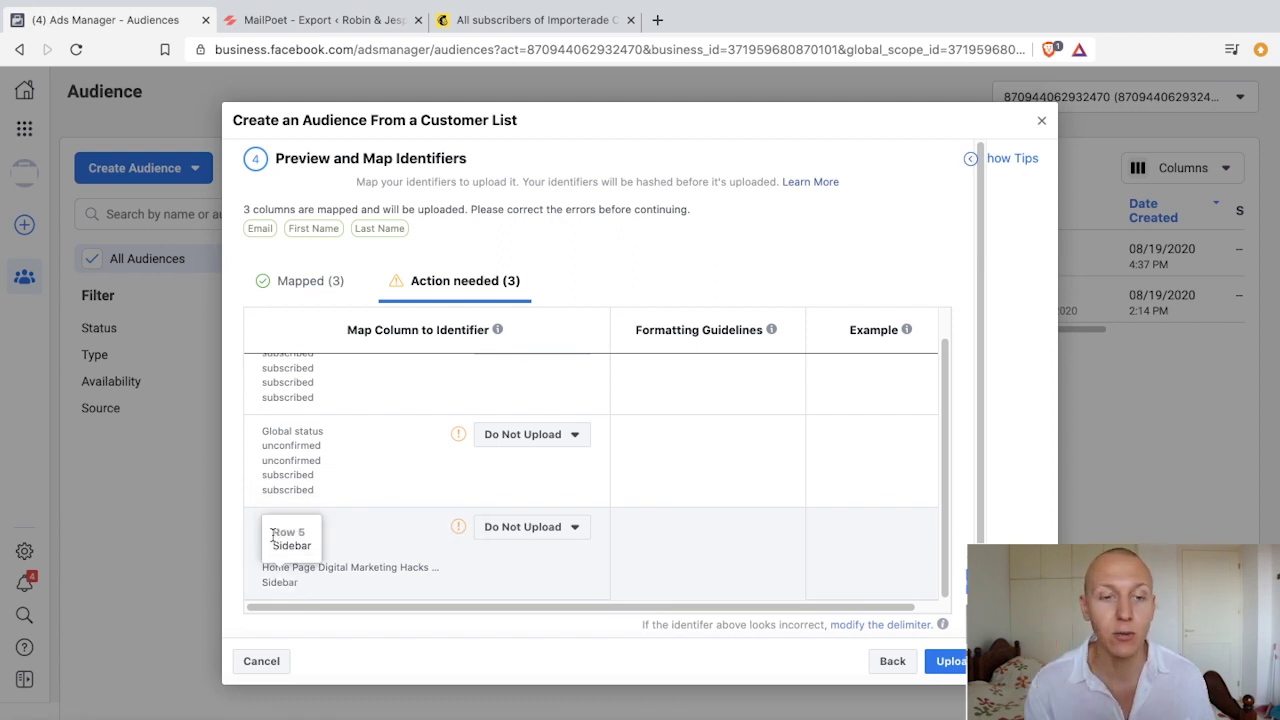
{"action": "left_click", "coordinate": [303, 280]}
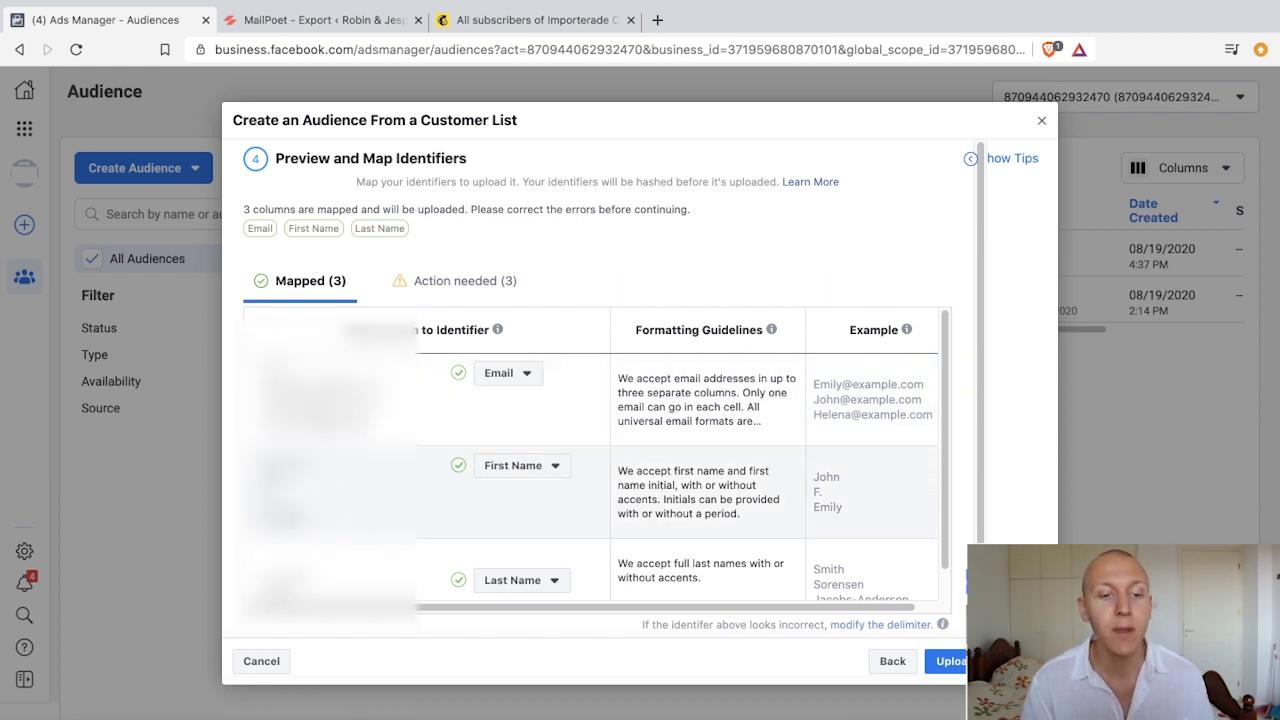
{"action": "scroll", "coordinate": [595, 455], "scroll_direction": "down", "scroll_amount": 1}
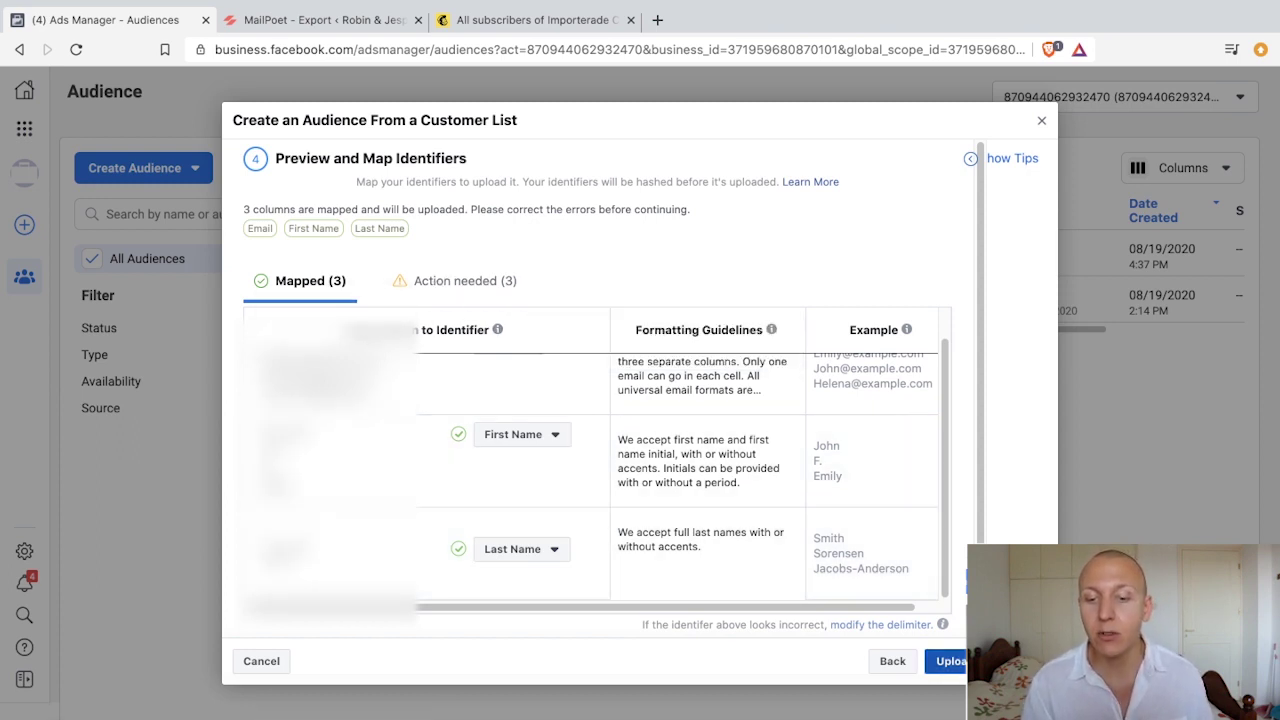
{"action": "left_click", "coordinate": [948, 661]}
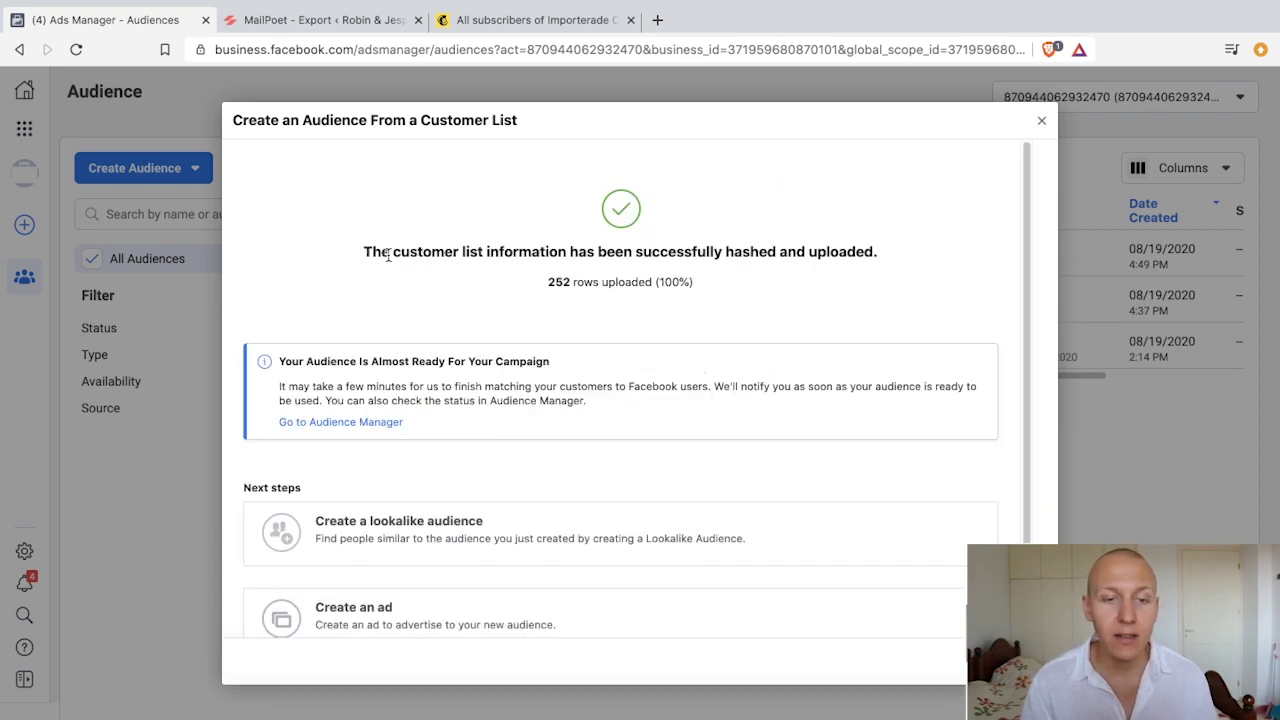
- Read through the upload confirmation and suggested next steps, and close the dialog to return to the audience list
{"action": "left_click_drag", "start_coordinate": [388, 254], "coordinate": [866, 256]}
{"action": "left_click", "coordinate": [866, 256]}
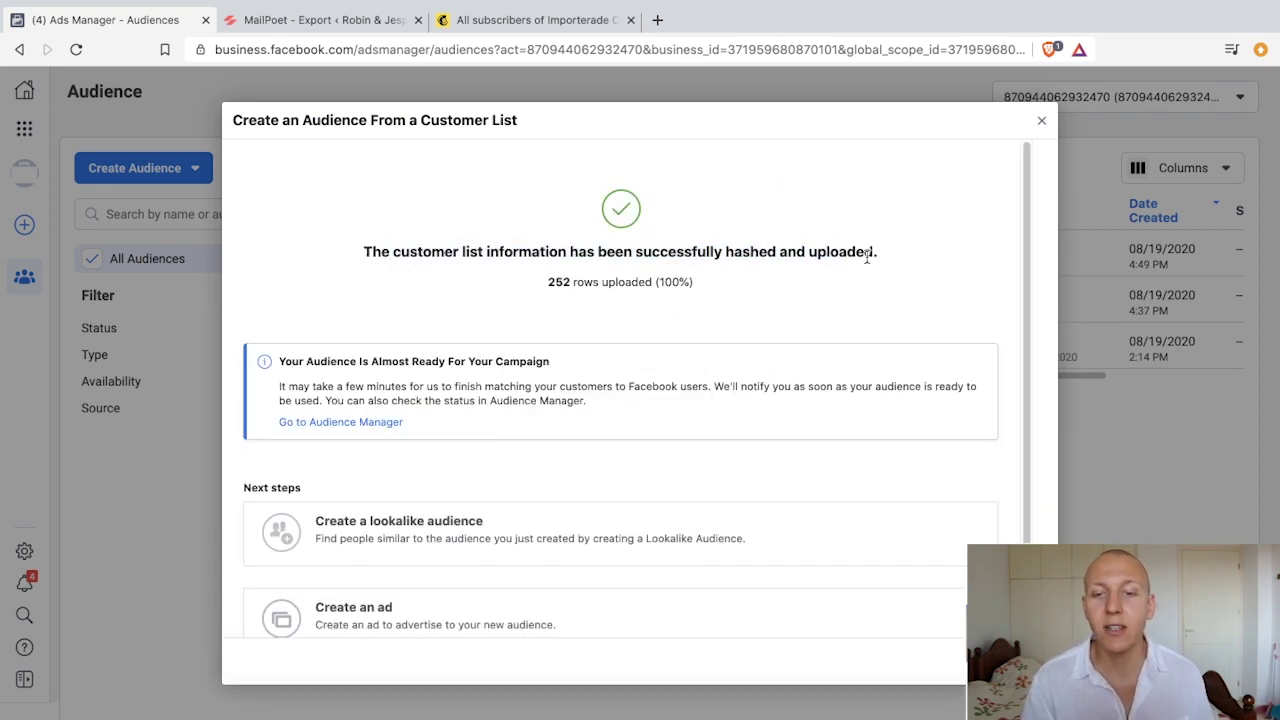
{"action": "scroll", "coordinate": [951, 549], "scroll_direction": "down", "scroll_amount": 2}
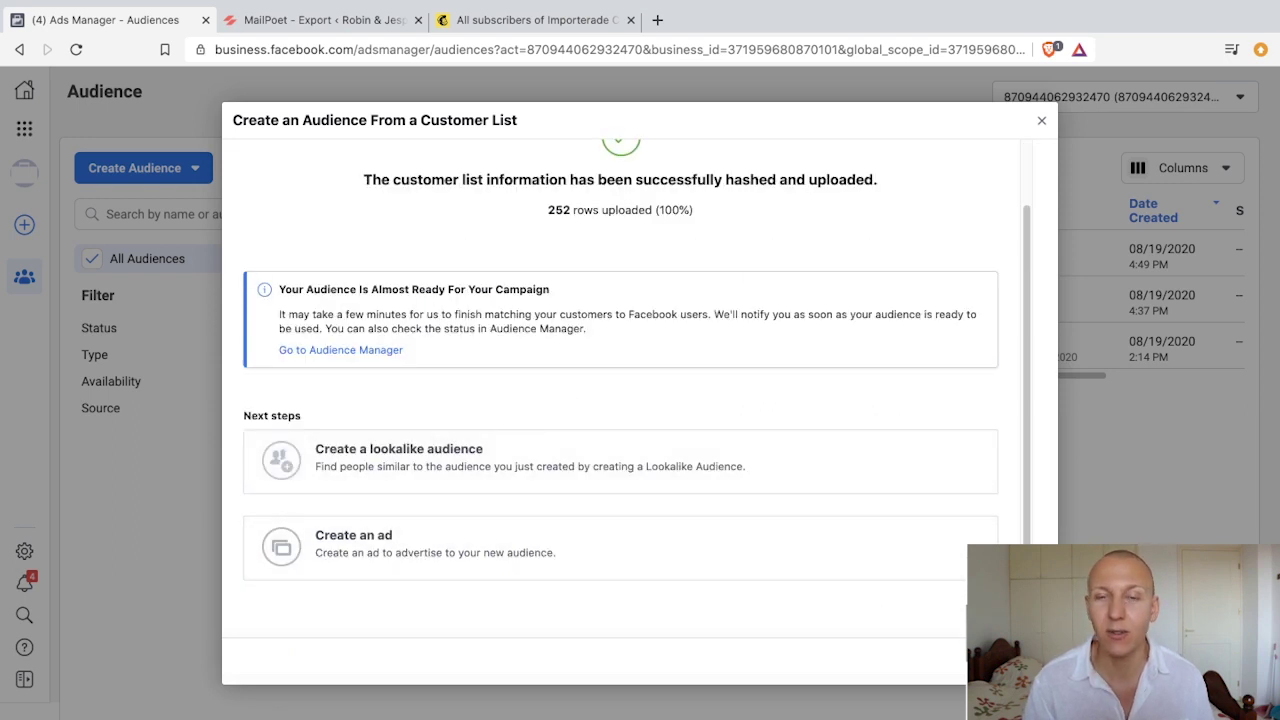
{"action": "key", "text": "Escape"}
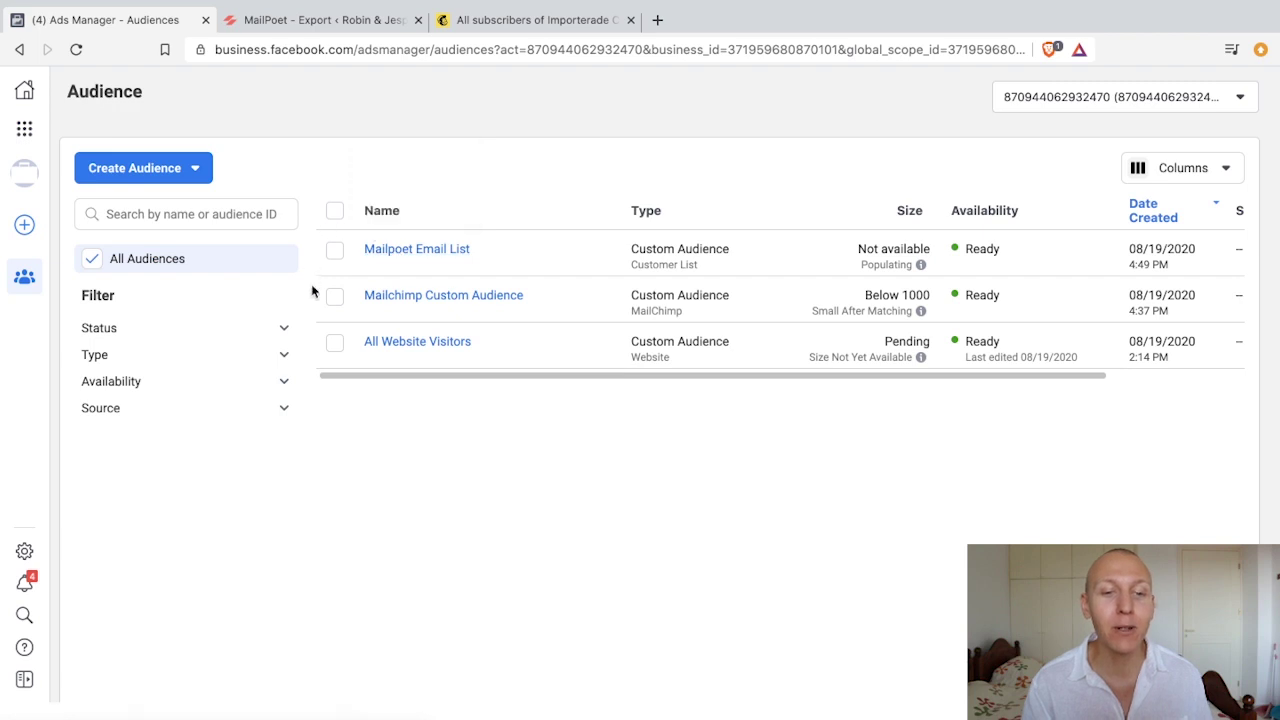
{"action": "mouse_move", "coordinate": [388, 302]}
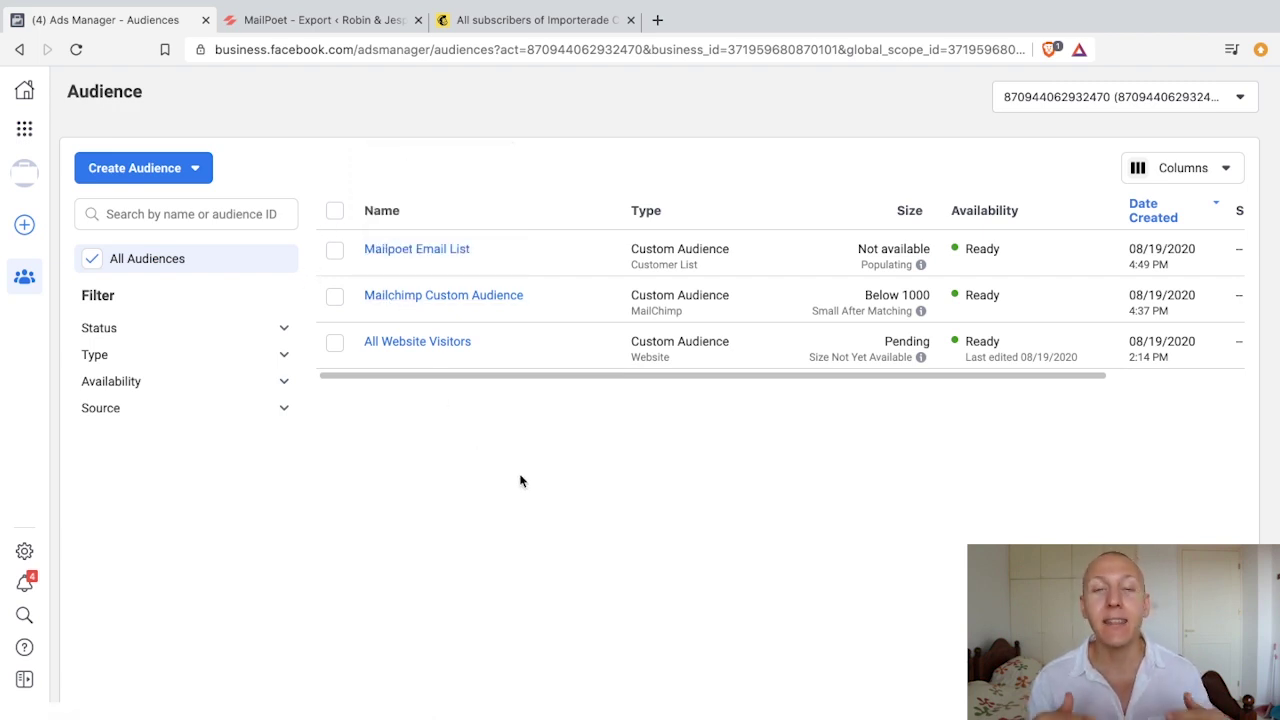